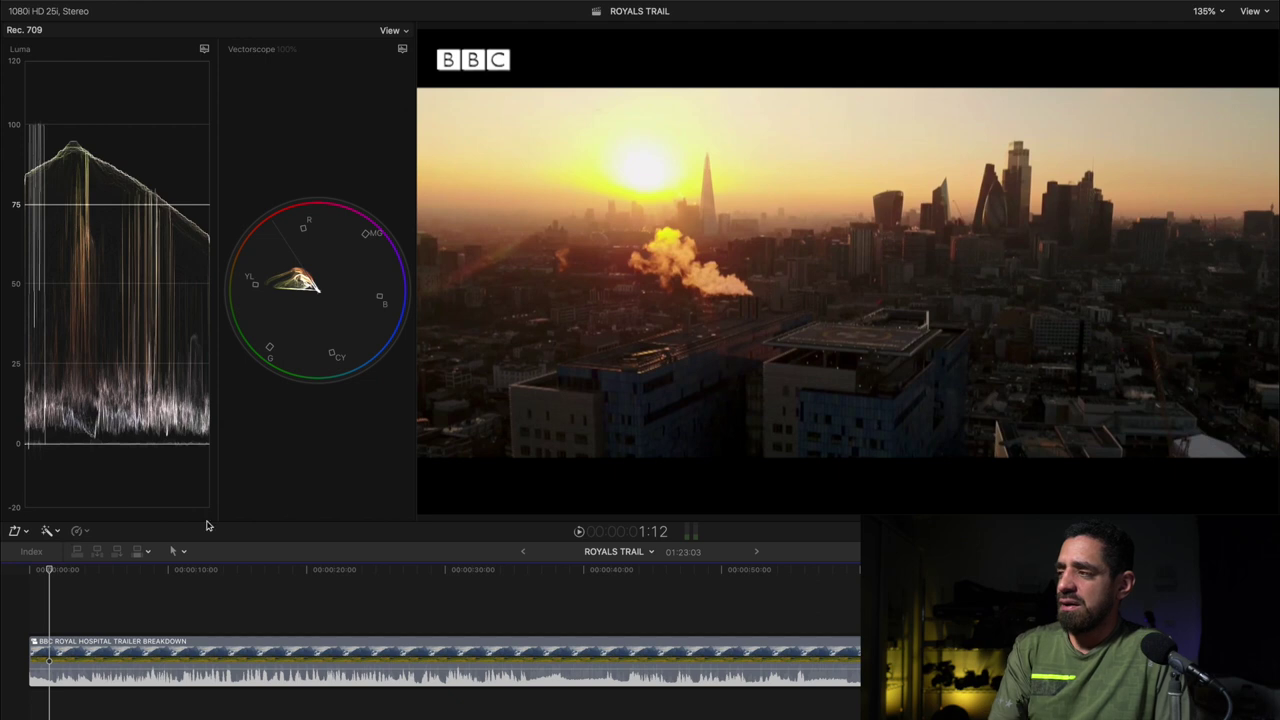
# Skim the opening shots, then return the playhead to the sunrise London skyline at the start
pyautogui.moveTo(43, 571); pyautogui.dragTo(1062, 672)
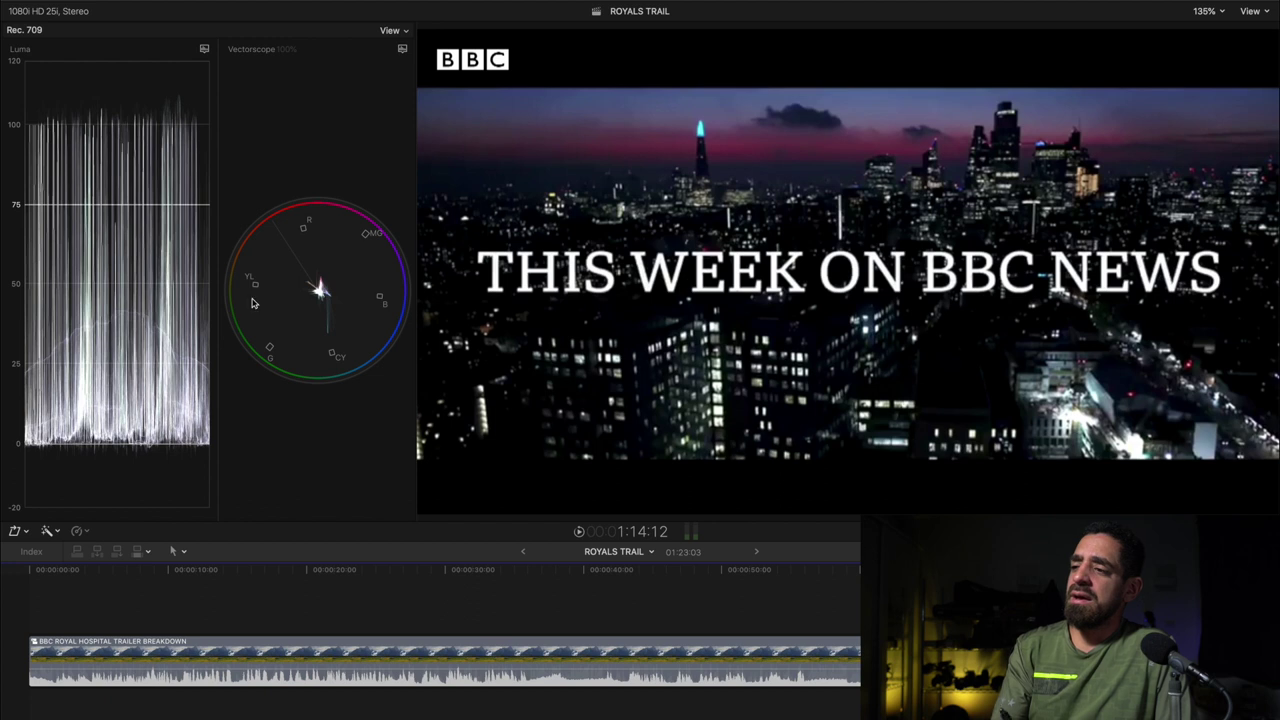
pyautogui.moveTo(62, 569); pyautogui.dragTo(42, 569)
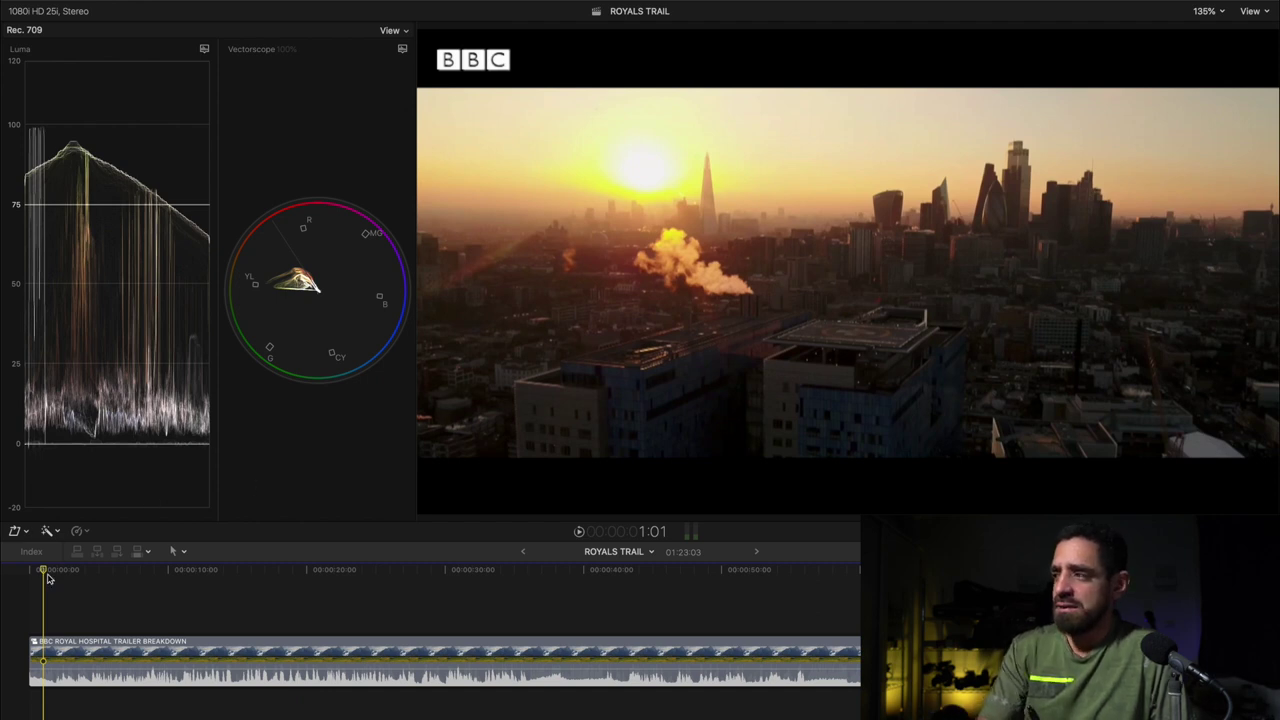
pyautogui.moveTo(46, 576); pyautogui.dragTo(58, 574)
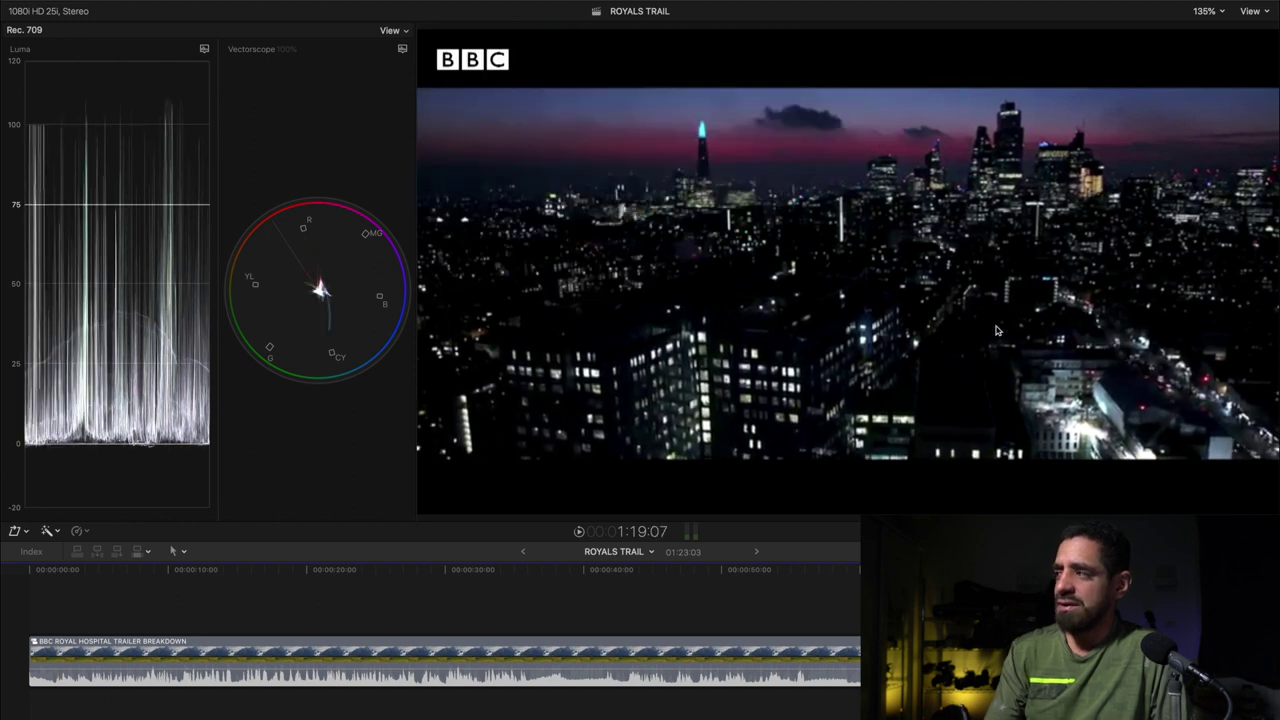
pyautogui.click(49, 571)
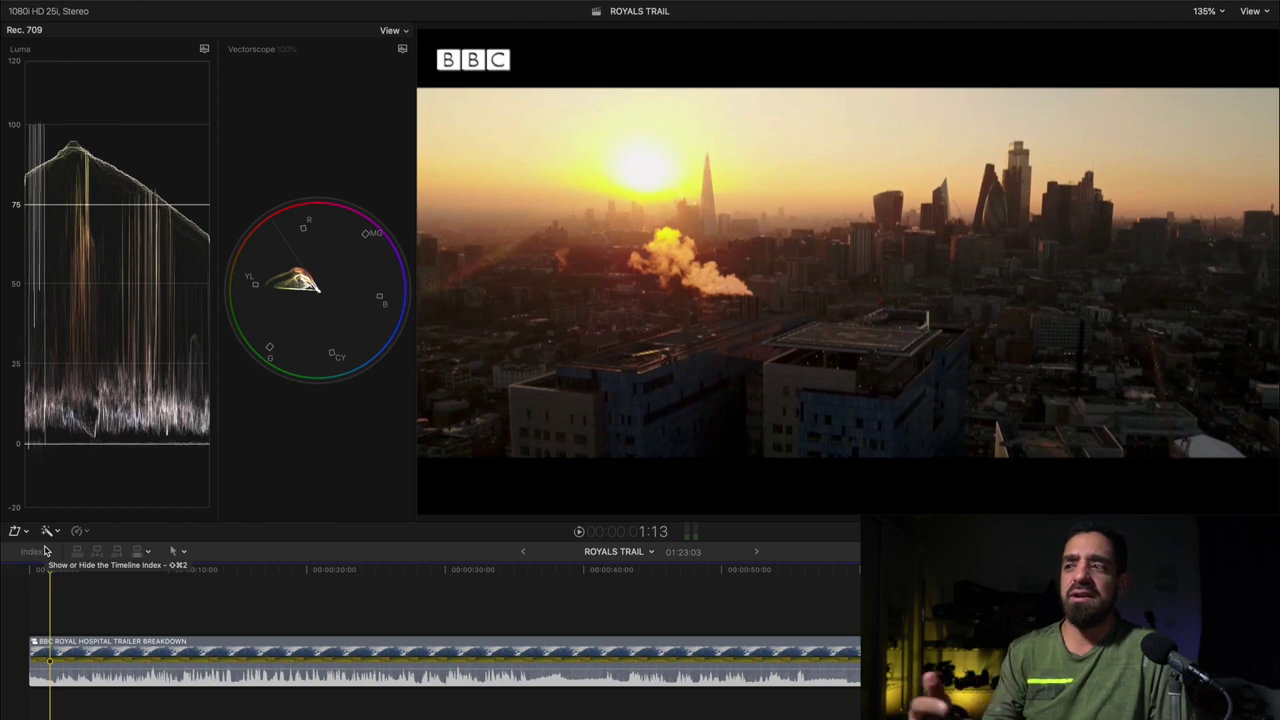
pyautogui.press('Left')
pyautogui.press('Left')
pyautogui.press('Left')
pyautogui.press('Left')
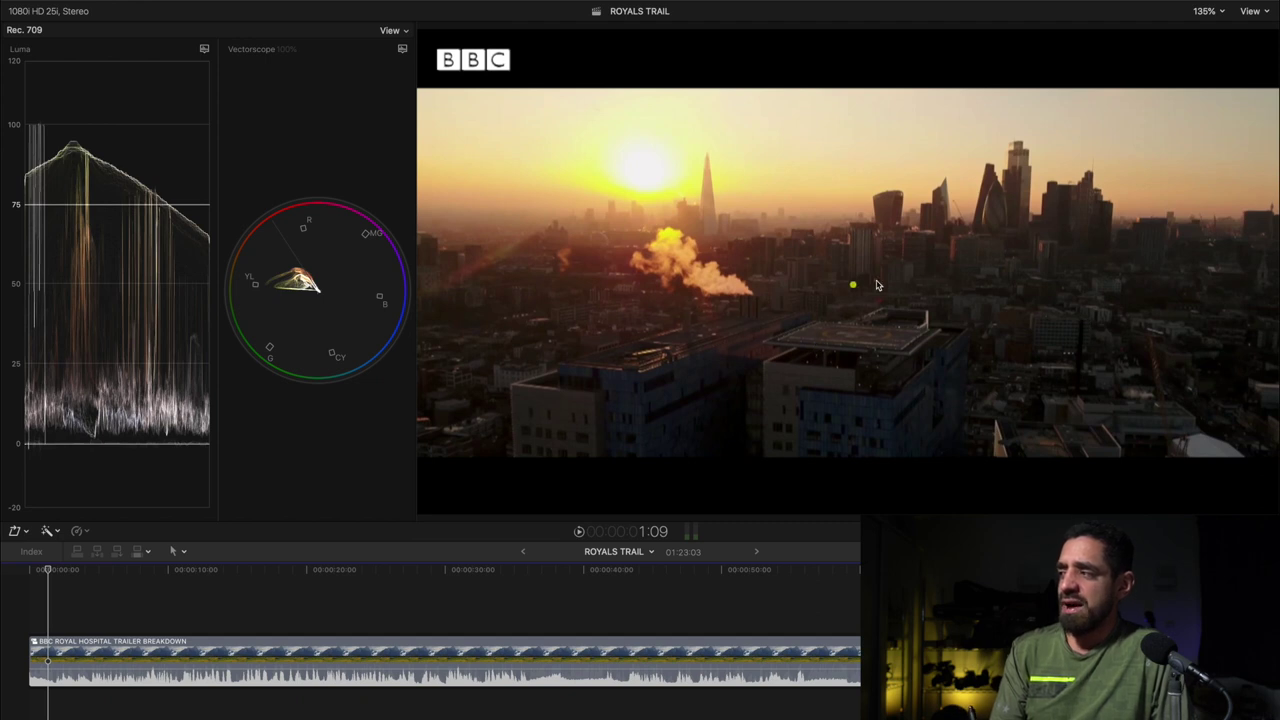
pyautogui.moveTo(866, 293); pyautogui.dragTo(886, 319)
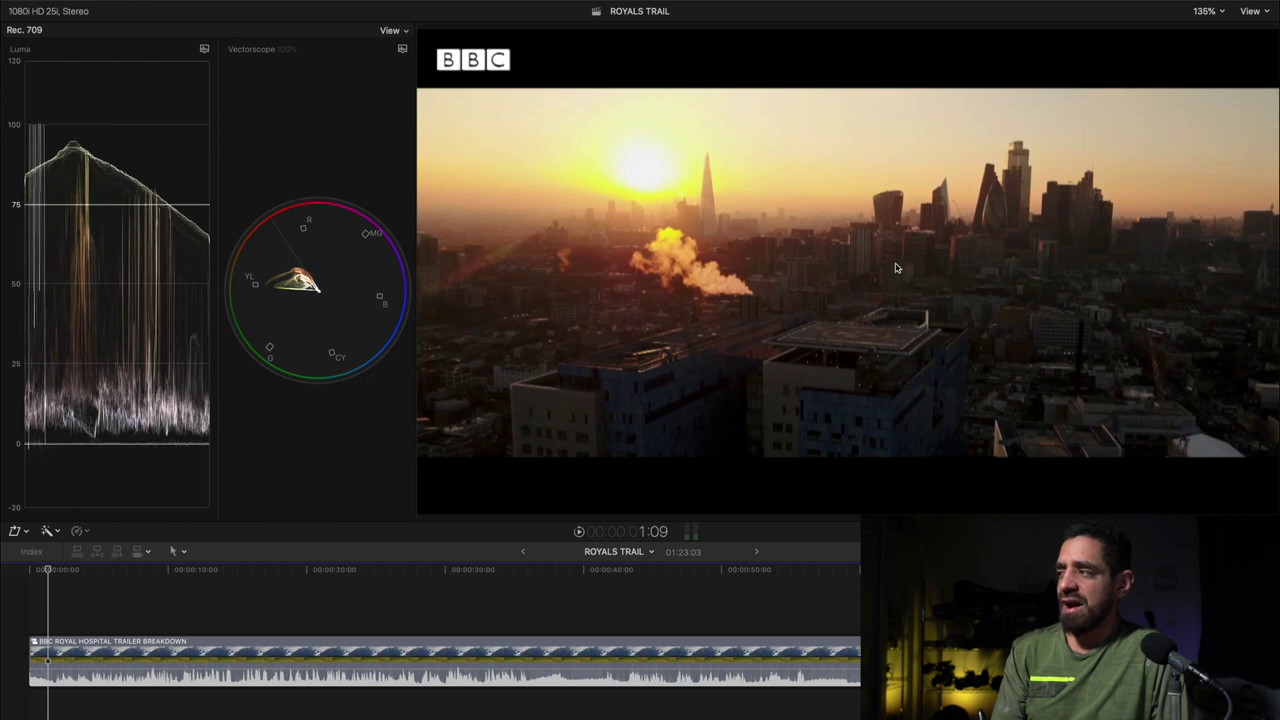
pyautogui.moveTo(892, 316)
pyautogui.mouseDown()
pyautogui.moveTo(980, 120)
pyautogui.moveTo(1014, 350)
pyautogui.mouseUp()
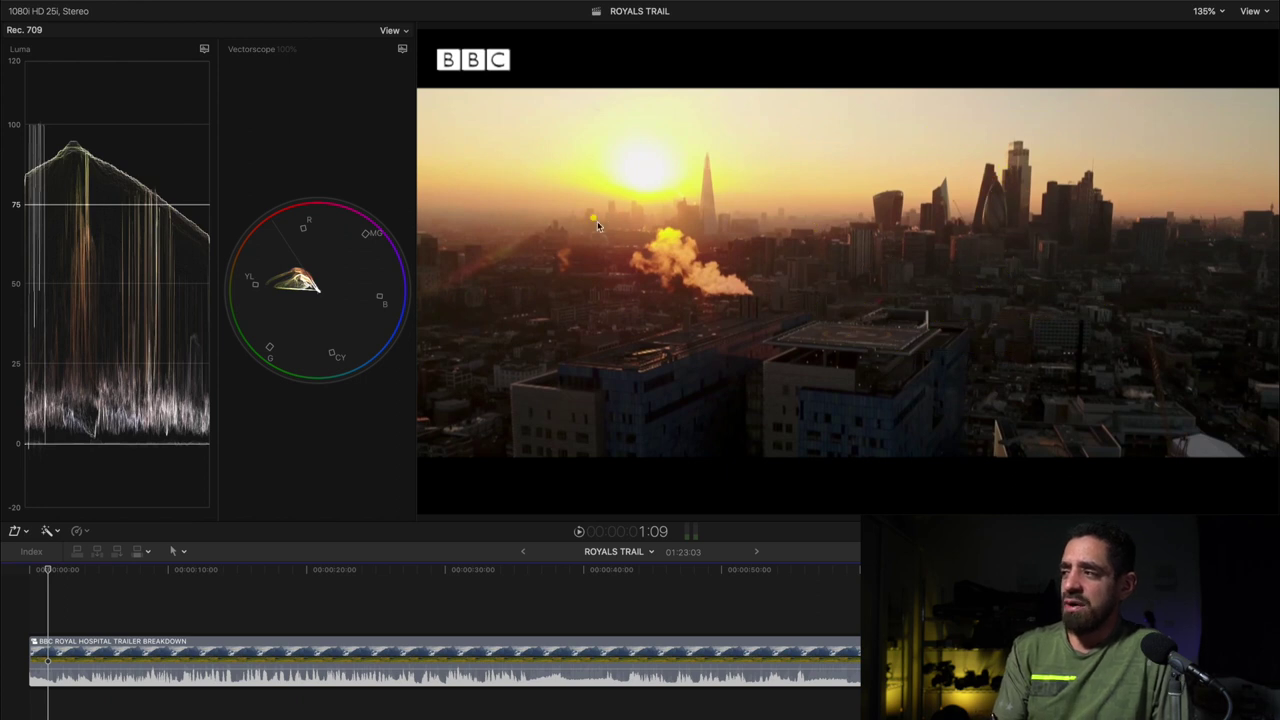
pyautogui.moveTo(597, 223)
pyautogui.mouseDown()
pyautogui.moveTo(646, 120)
pyautogui.moveTo(770, 236)
pyautogui.mouseUp()
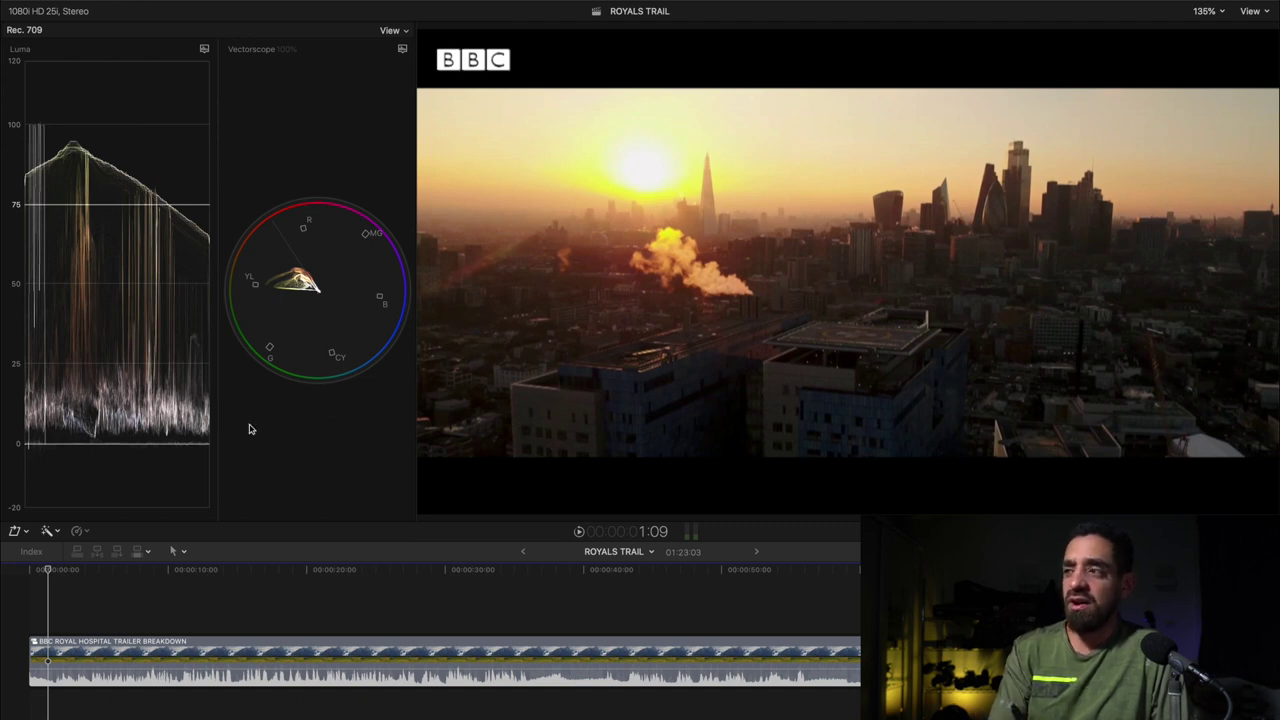
pyautogui.moveTo(229, 432); pyautogui.dragTo(266, 453)
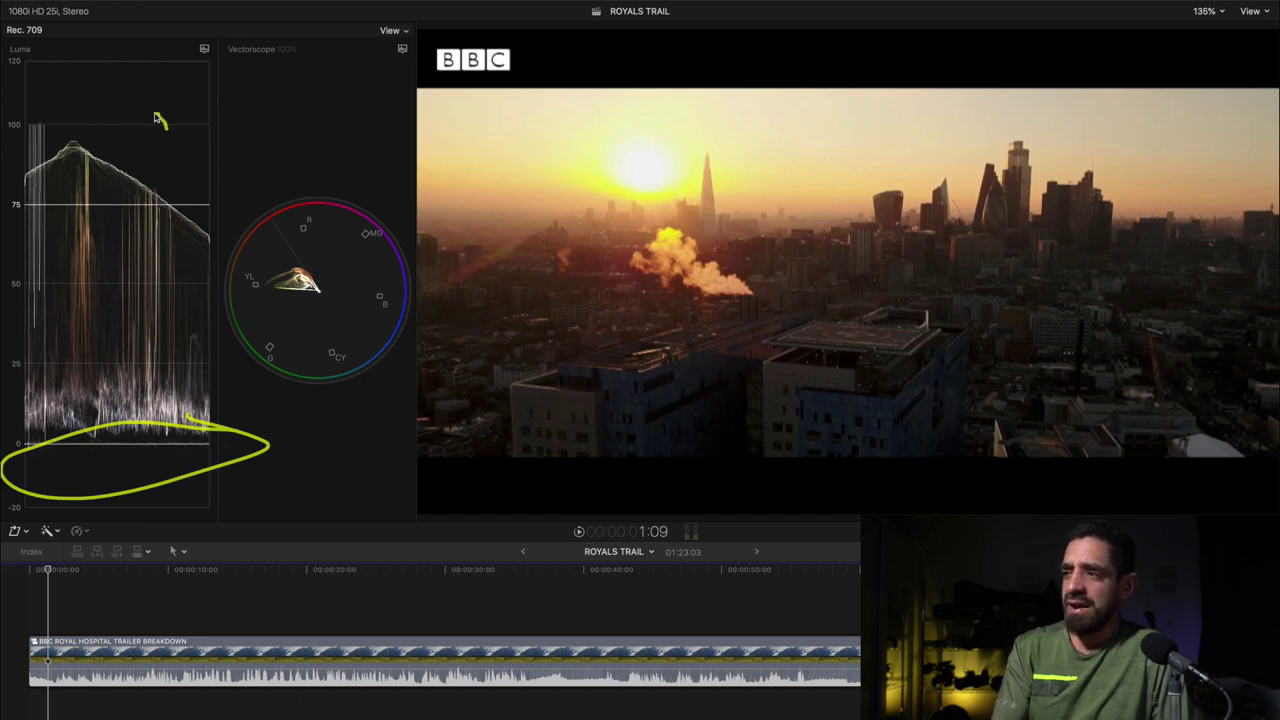
pyautogui.moveTo(155, 118)
pyautogui.mouseDown()
pyautogui.moveTo(229, 176)
pyautogui.moveTo(108, 103)
pyautogui.moveTo(265, 143)
pyautogui.mouseUp()
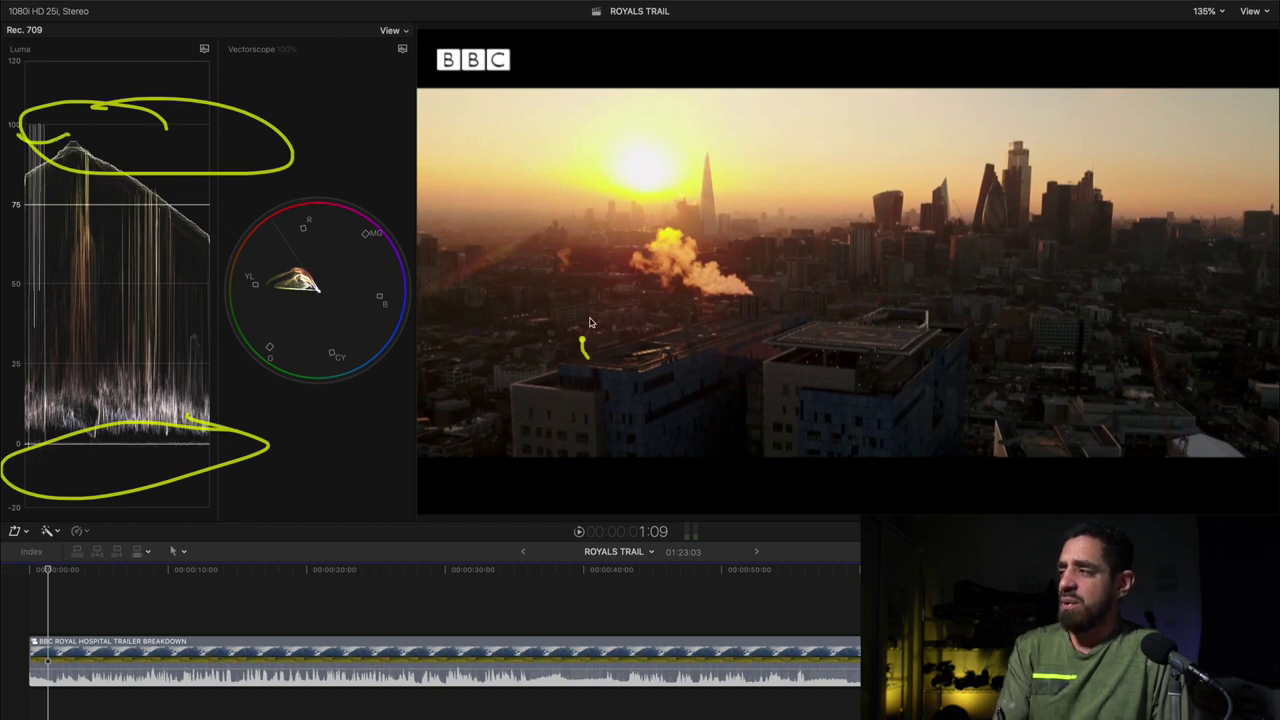
pyautogui.moveTo(590, 322); pyautogui.dragTo(1180, 290)
pyautogui.moveTo(1255, 305); pyautogui.dragTo(903, 213)
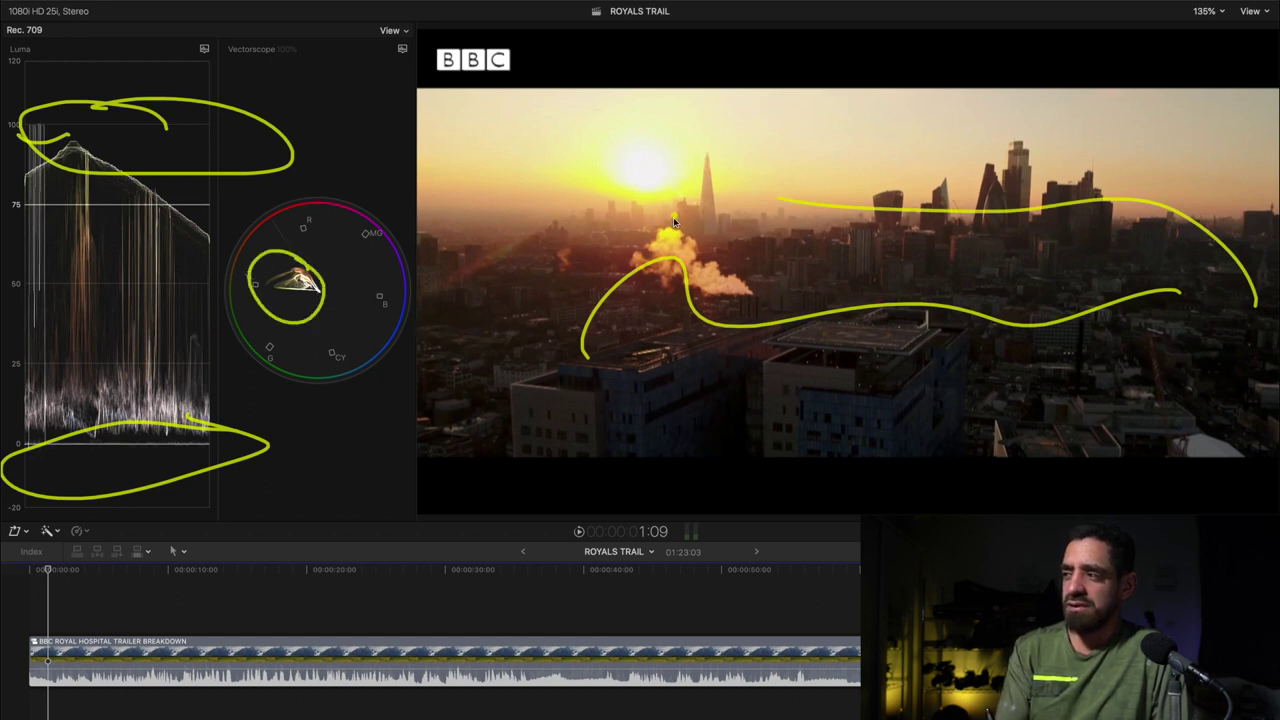
pyautogui.press('Escape')
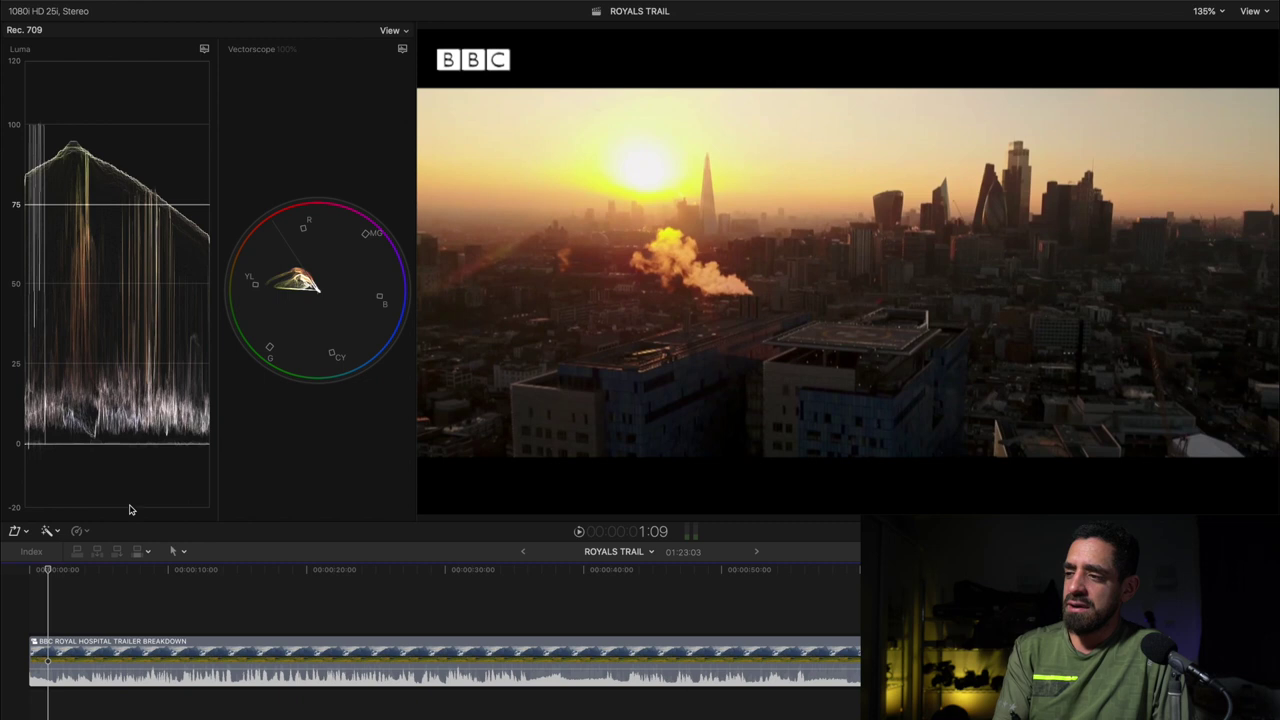
pyautogui.click(53, 572)
# Scrub past the mortuary doors, loop them with the pen, and reach the goggles close-up near 11 s
pyautogui.moveTo(53, 572); pyautogui.dragTo(91, 595)
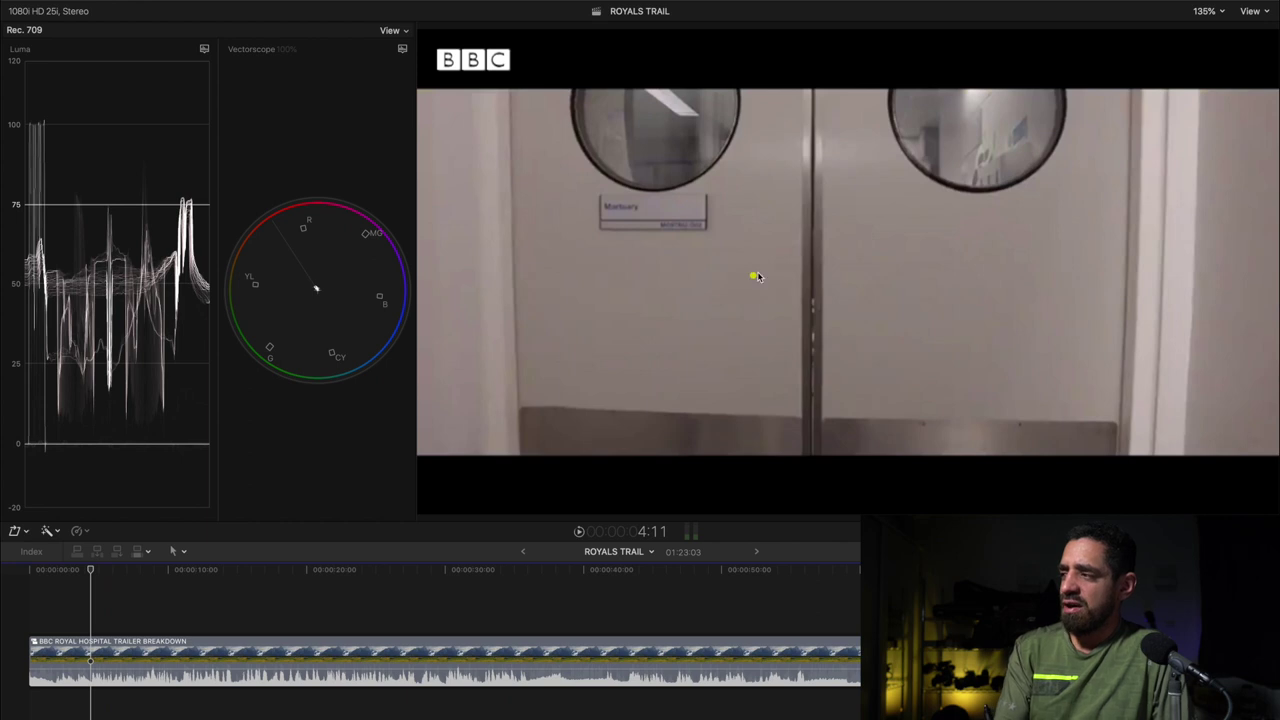
pyautogui.moveTo(783, 214)
pyautogui.mouseDown()
pyautogui.moveTo(866, 292)
pyautogui.moveTo(712, 290)
pyautogui.mouseUp()
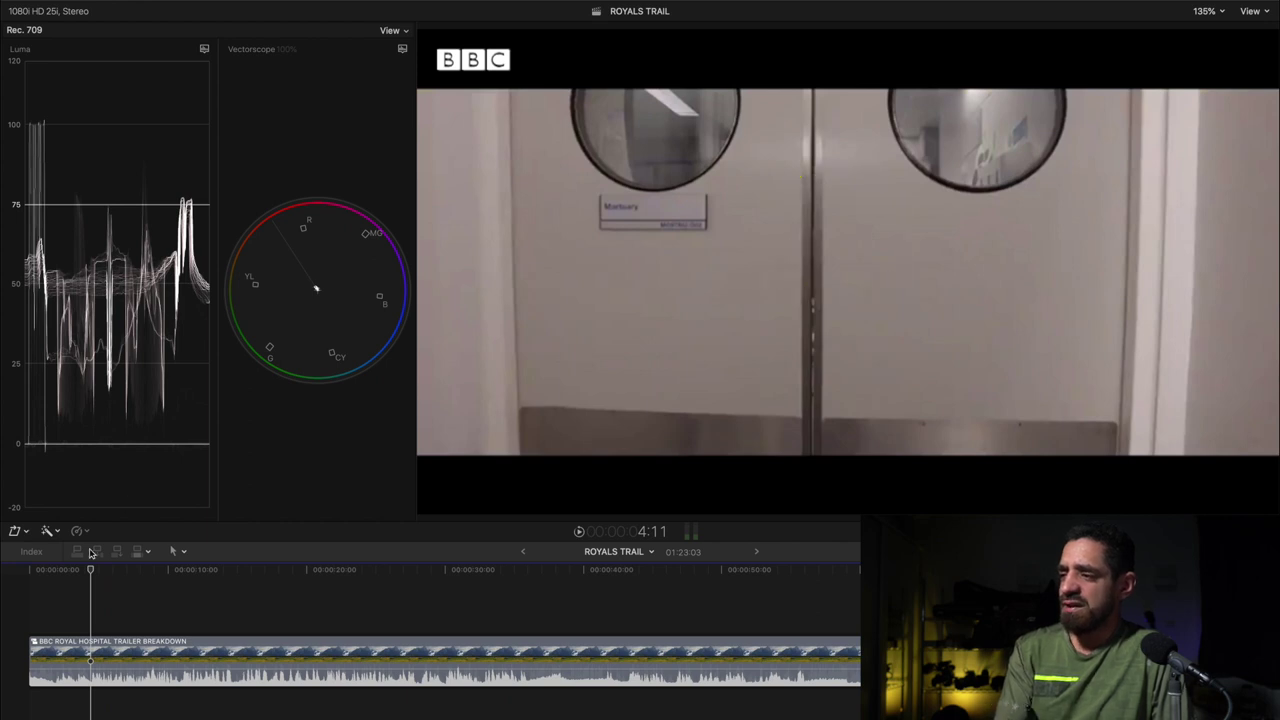
pyautogui.moveTo(95, 569)
pyautogui.mouseDown()
pyautogui.moveTo(114, 573)
pyautogui.moveTo(73, 577)
pyautogui.mouseUp()
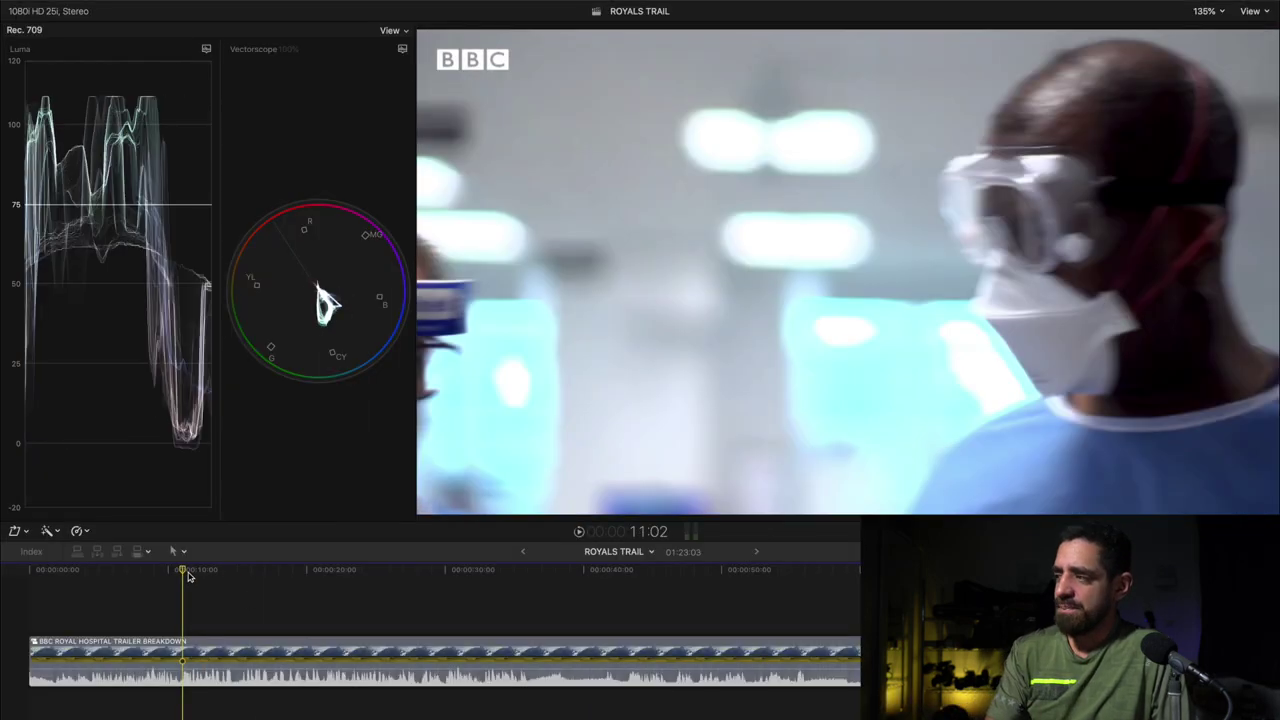
# Jump to the goggles close-up near 11 s, circle the clipped microphone, and start playback
pyautogui.click(160, 571)
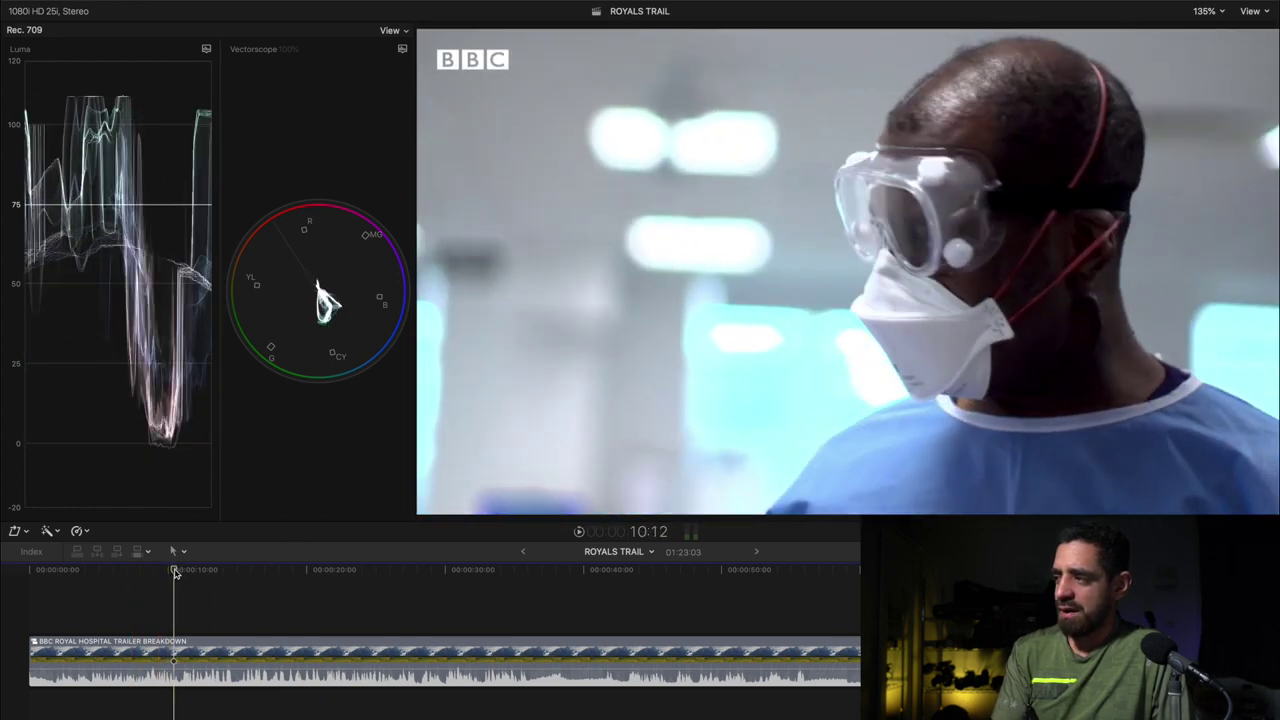
pyautogui.click(187, 575)
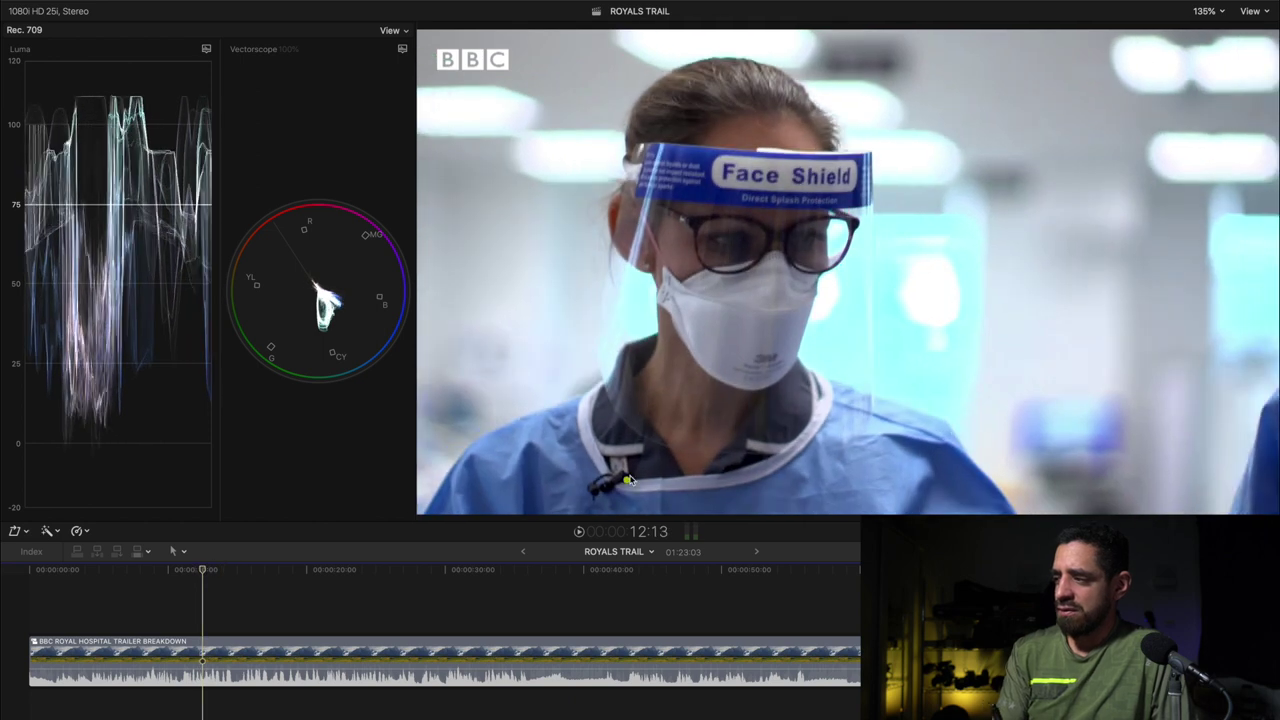
pyautogui.moveTo(630, 442); pyautogui.dragTo(594, 452)
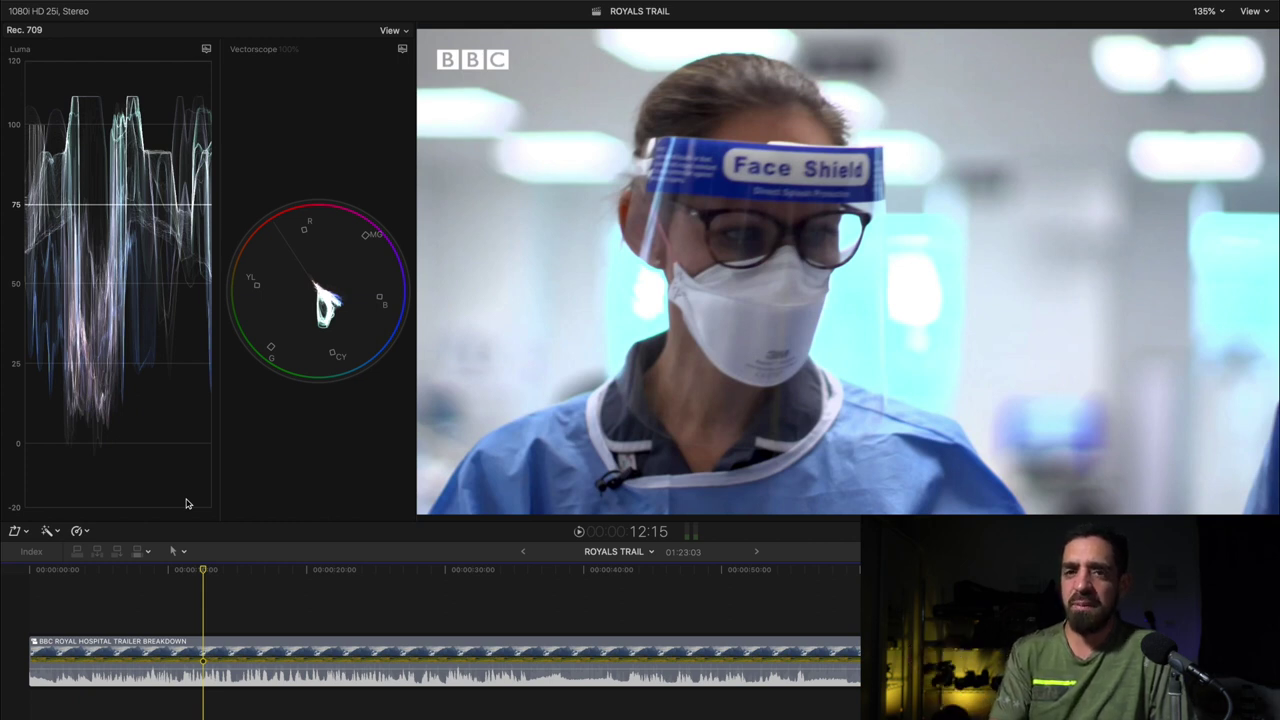
pyautogui.press('space')
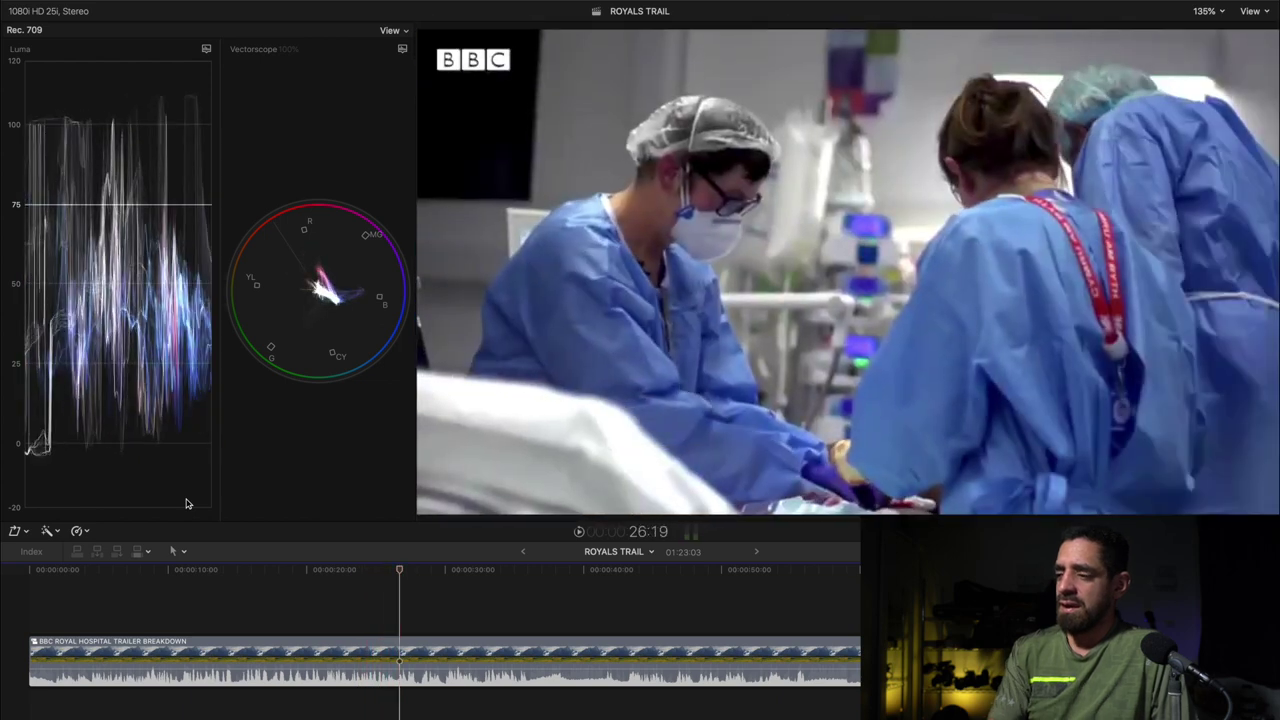
# Return to about 11 s and play from the face shield shot to the syringe close-up
pyautogui.click(156, 598)
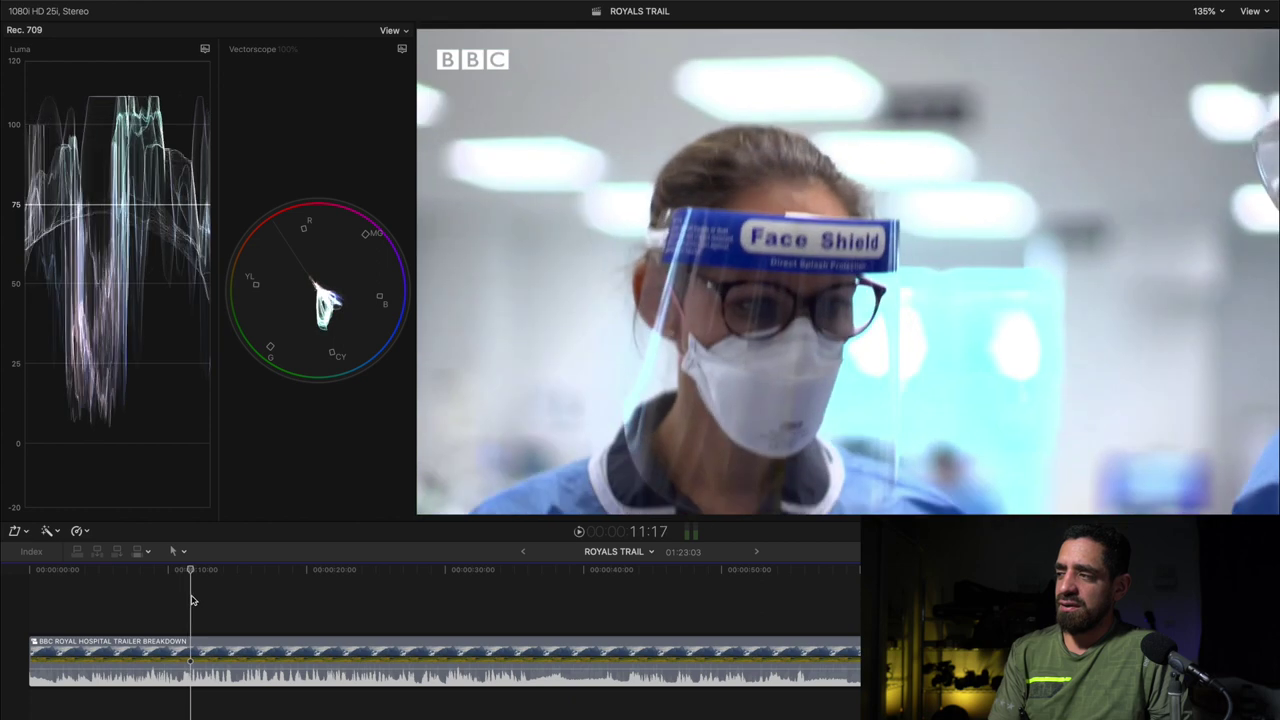
pyautogui.moveTo(193, 600)
pyautogui.mouseDown()
pyautogui.moveTo(243, 598)
pyautogui.moveTo(204, 595)
pyautogui.mouseUp()
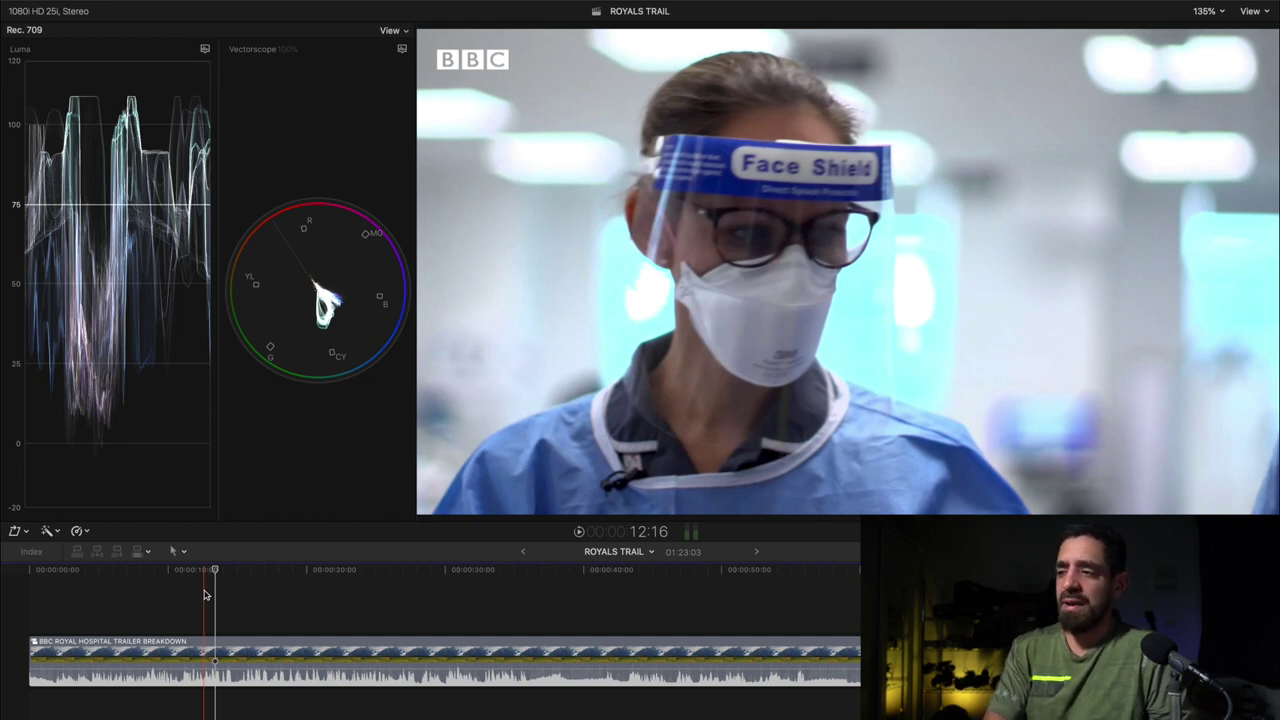
pyautogui.press('space')
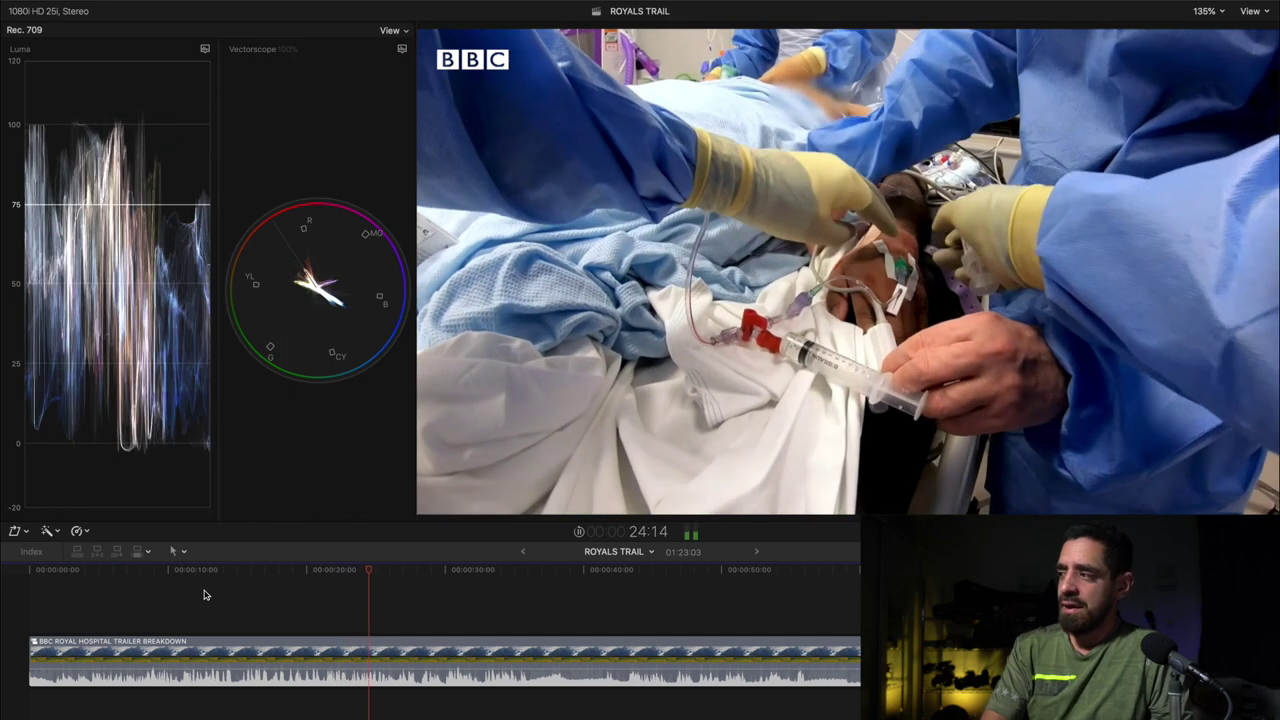
# Stop at the syringe close-up, clear the drawn annotations, and move the playhead to about 27 s
pyautogui.press('space')
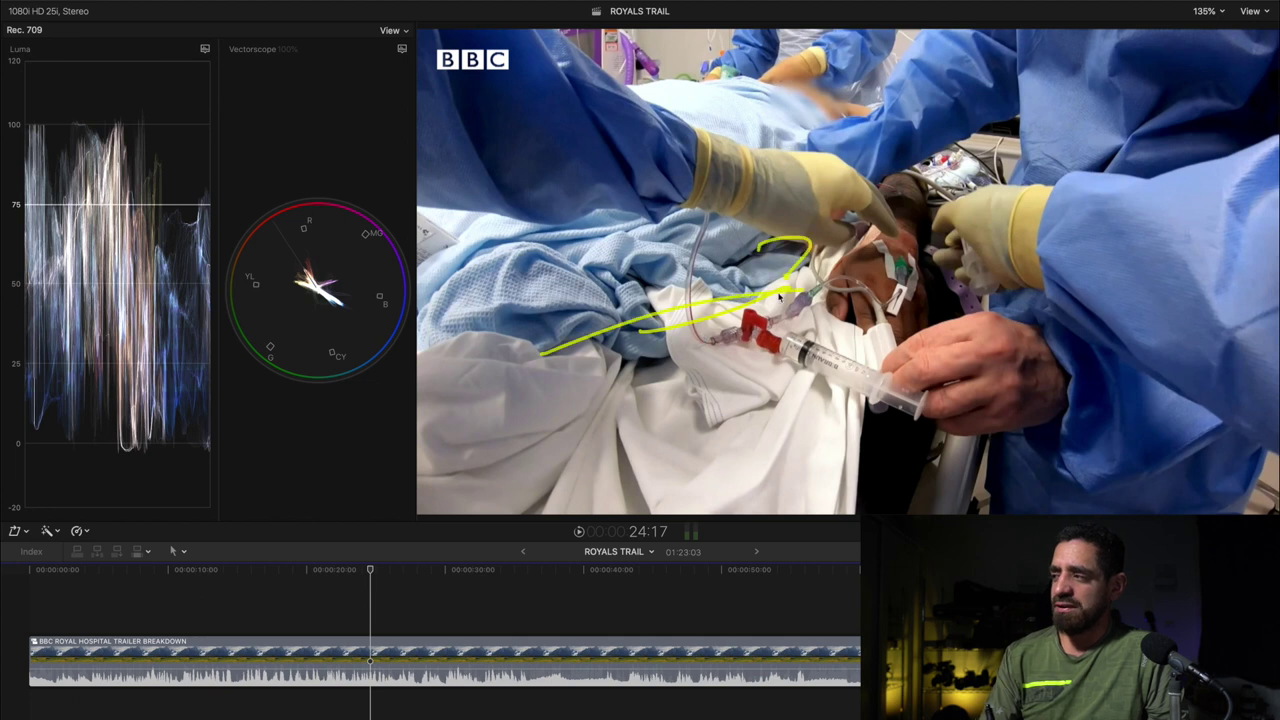
pyautogui.press('Escape')
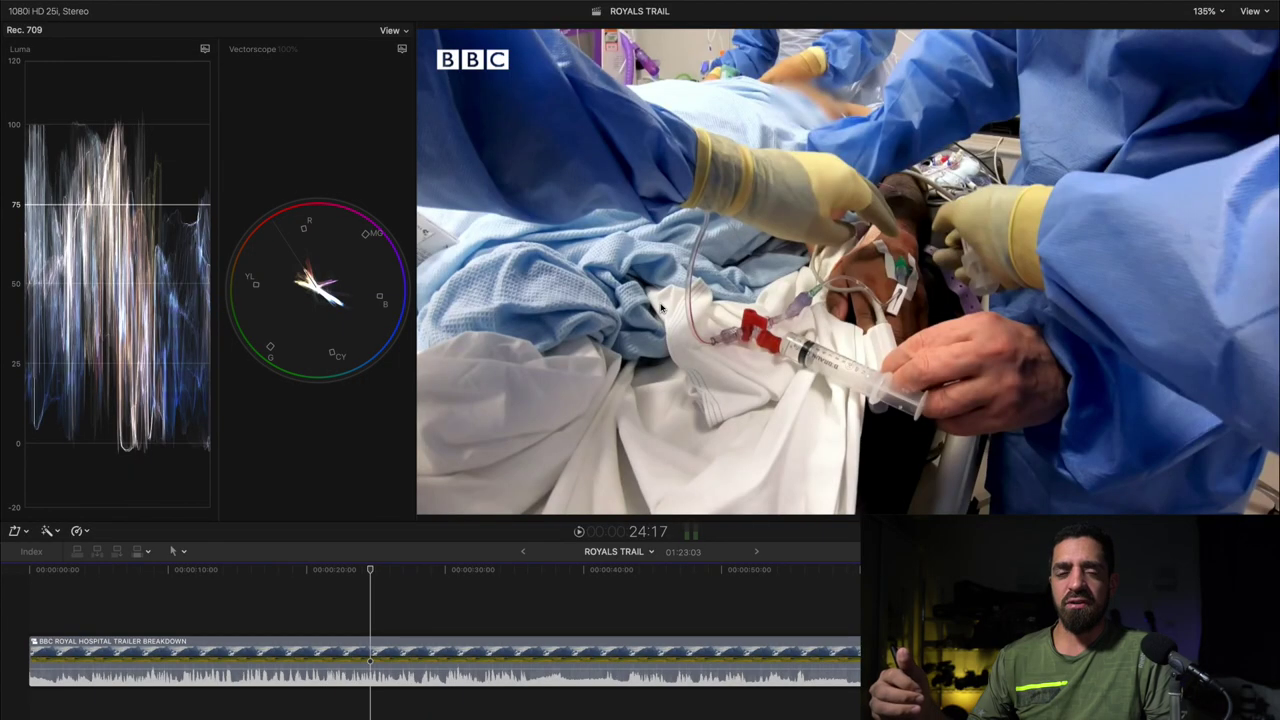
pyautogui.moveTo(404, 572)
pyautogui.mouseDown()
pyautogui.moveTo(433, 580)
pyautogui.moveTo(417, 572)
pyautogui.mouseUp()
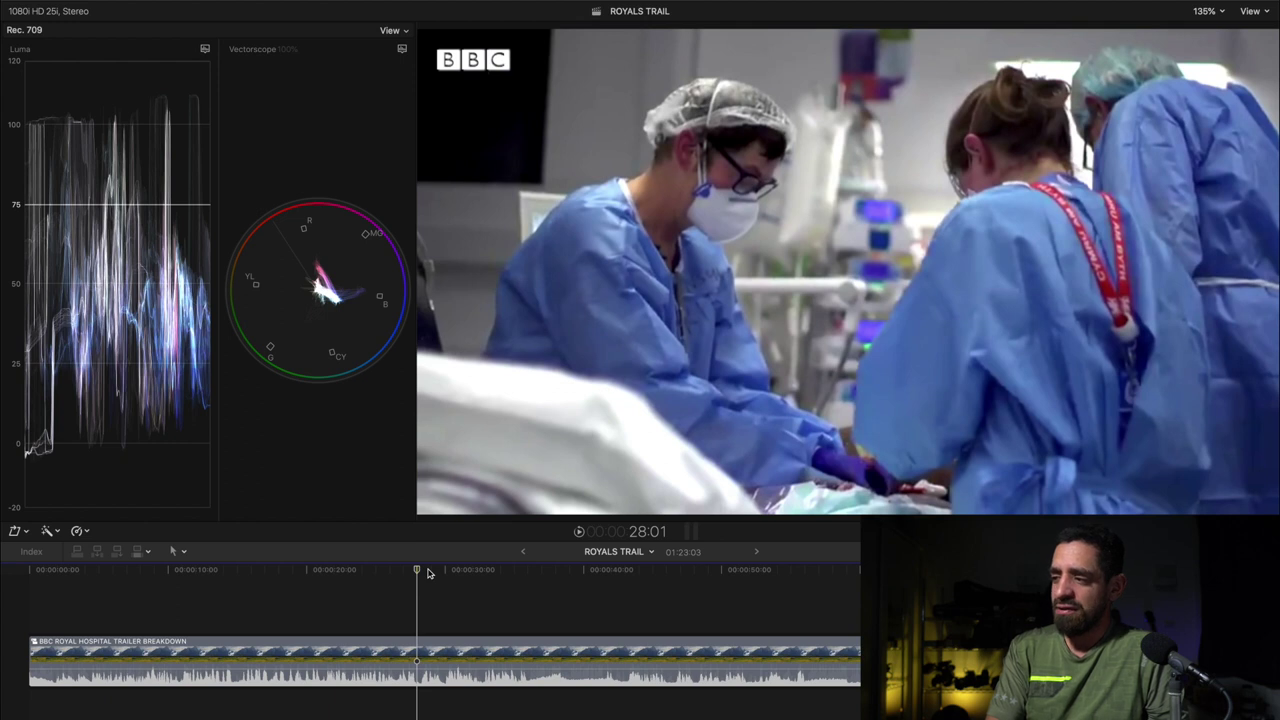
# Scrub to the masked doctor on the phone near 31 s, fit the frame, and show exposure settings
pyautogui.press('space')
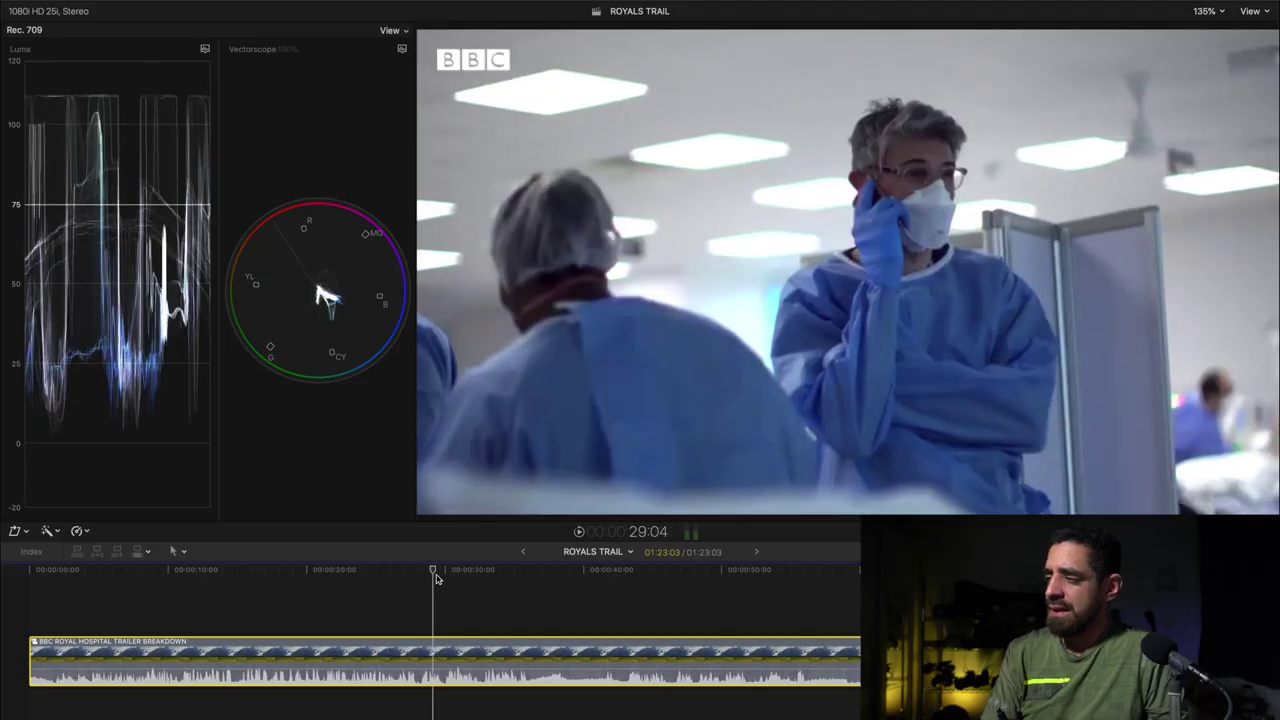
pyautogui.click(436, 576)
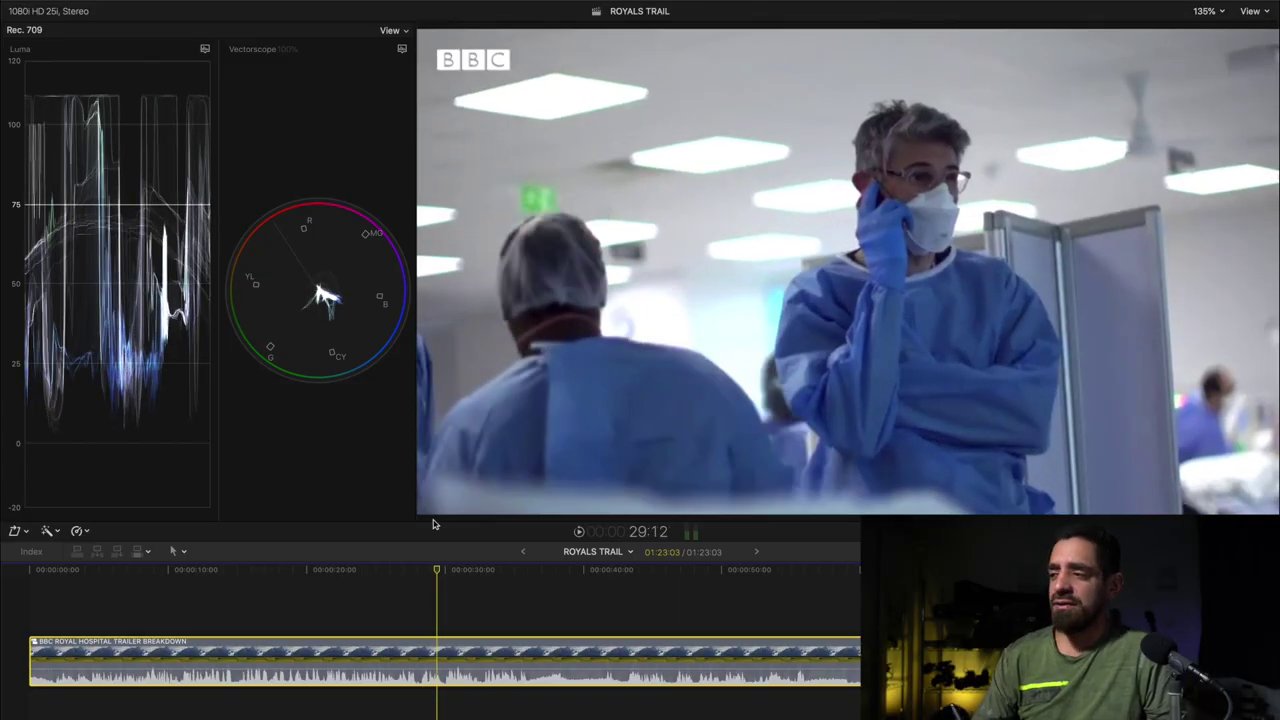
pyautogui.moveTo(436, 571)
pyautogui.mouseDown()
pyautogui.moveTo(423, 573)
pyautogui.moveTo(447, 572)
pyautogui.mouseUp()
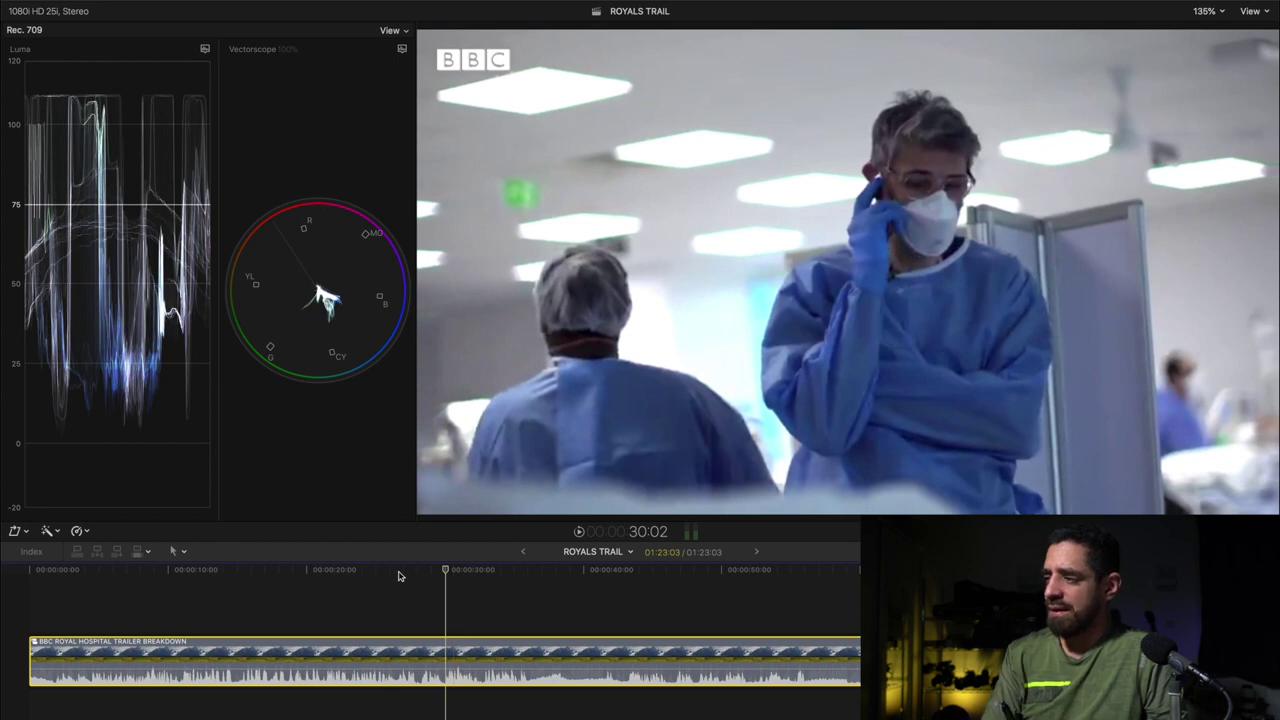
pyautogui.moveTo(439, 573); pyautogui.dragTo(453, 569)
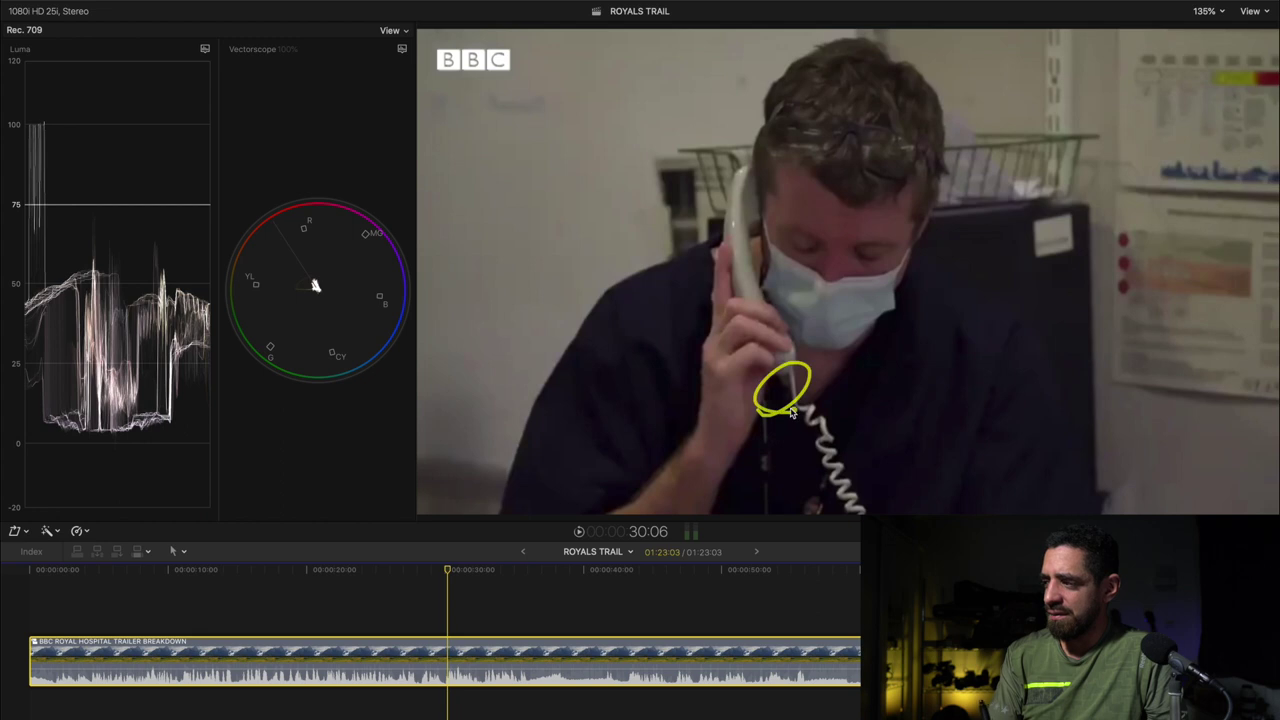
pyautogui.moveTo(452, 569); pyautogui.dragTo(471, 566)
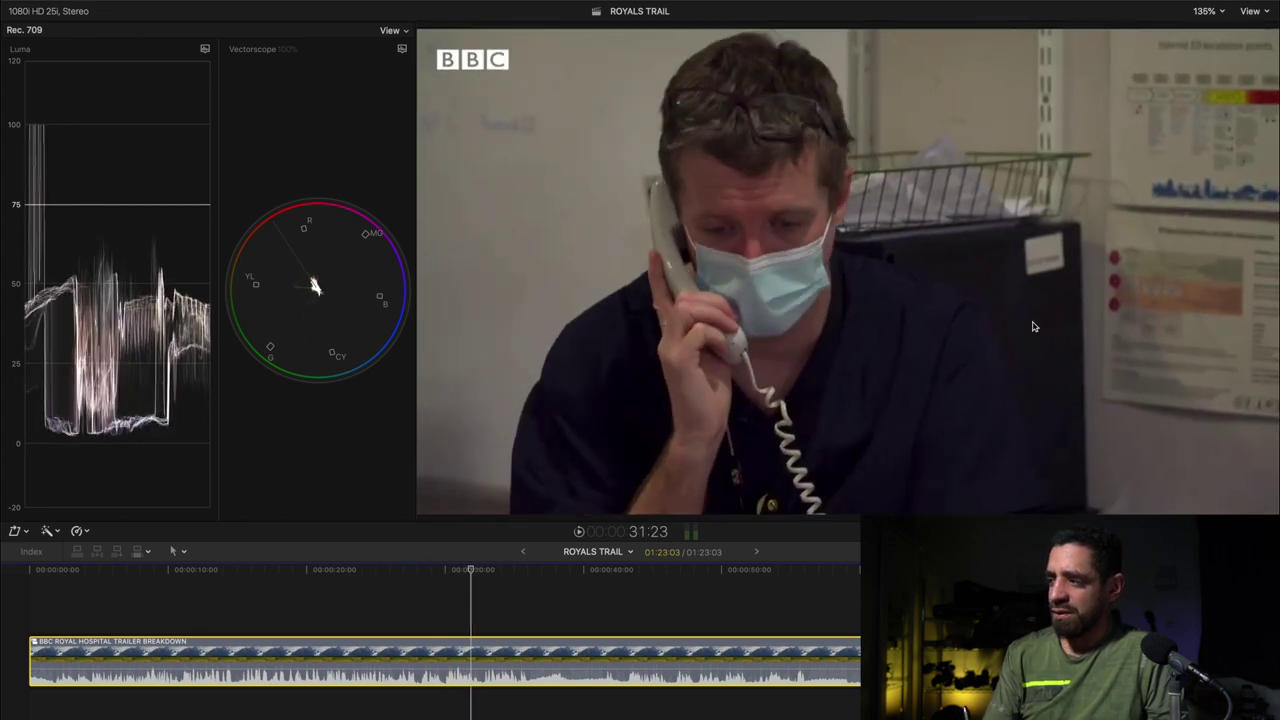
pyautogui.press('super+minus')
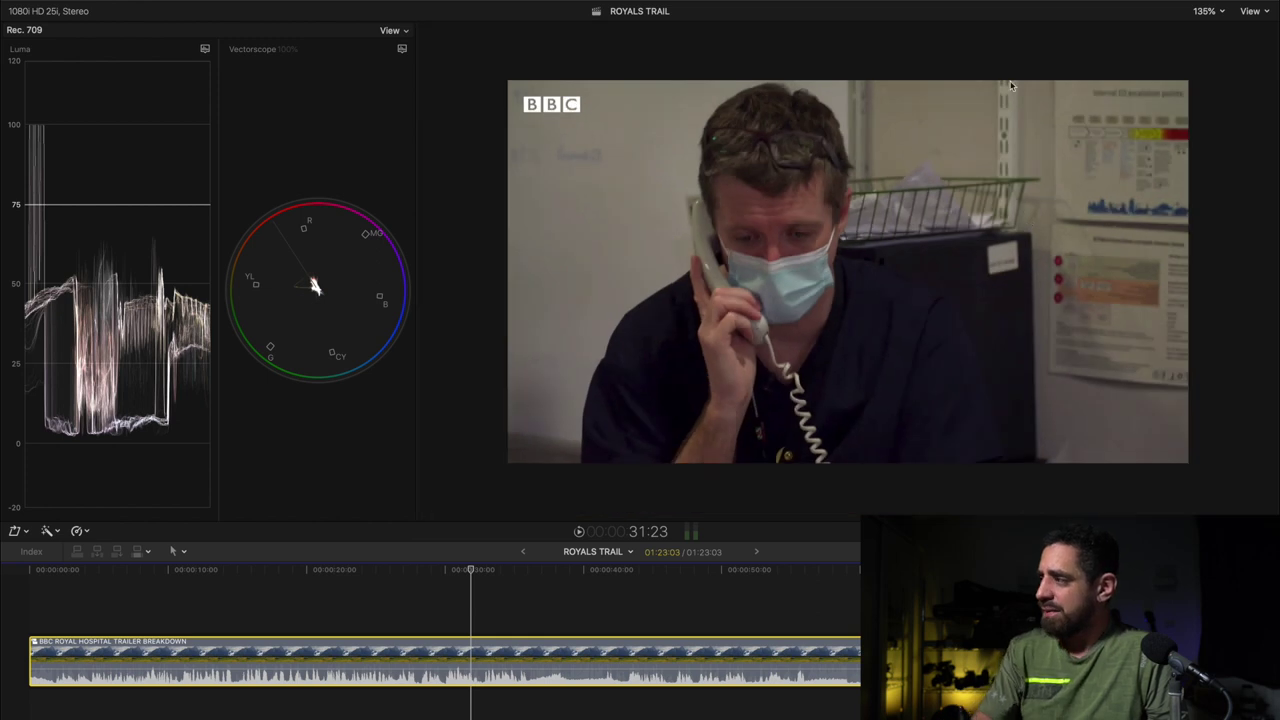
pyautogui.press('super+6')
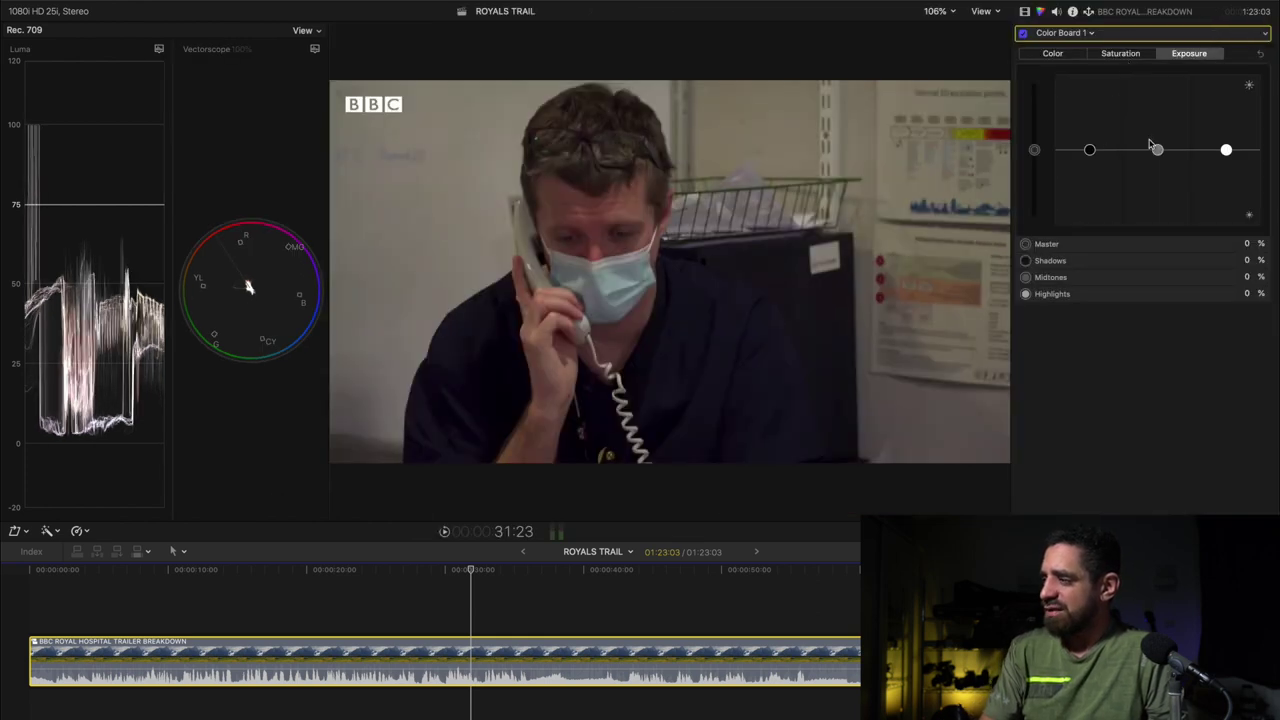
# Test raising the Midtones exposure, reset it to 0%, close the Inspector, and resume playback
pyautogui.moveTo(1155, 148); pyautogui.dragTo(1157, 123)
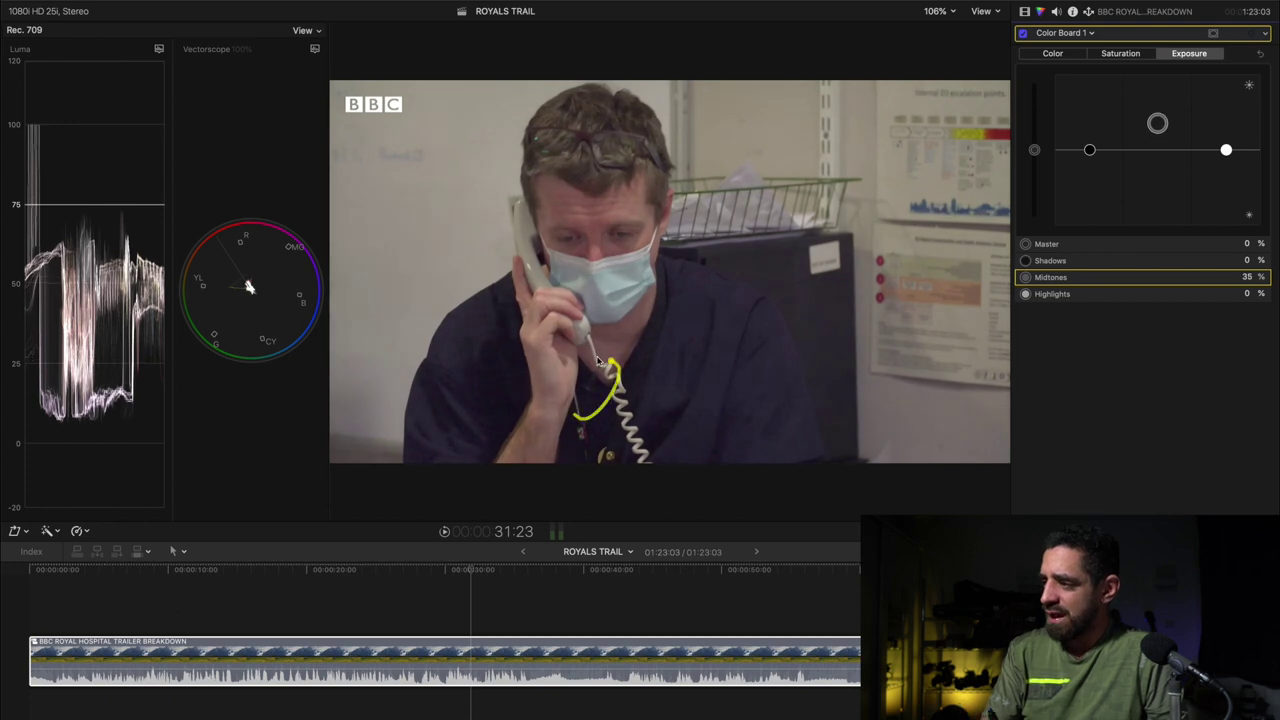
pyautogui.click(1262, 54)
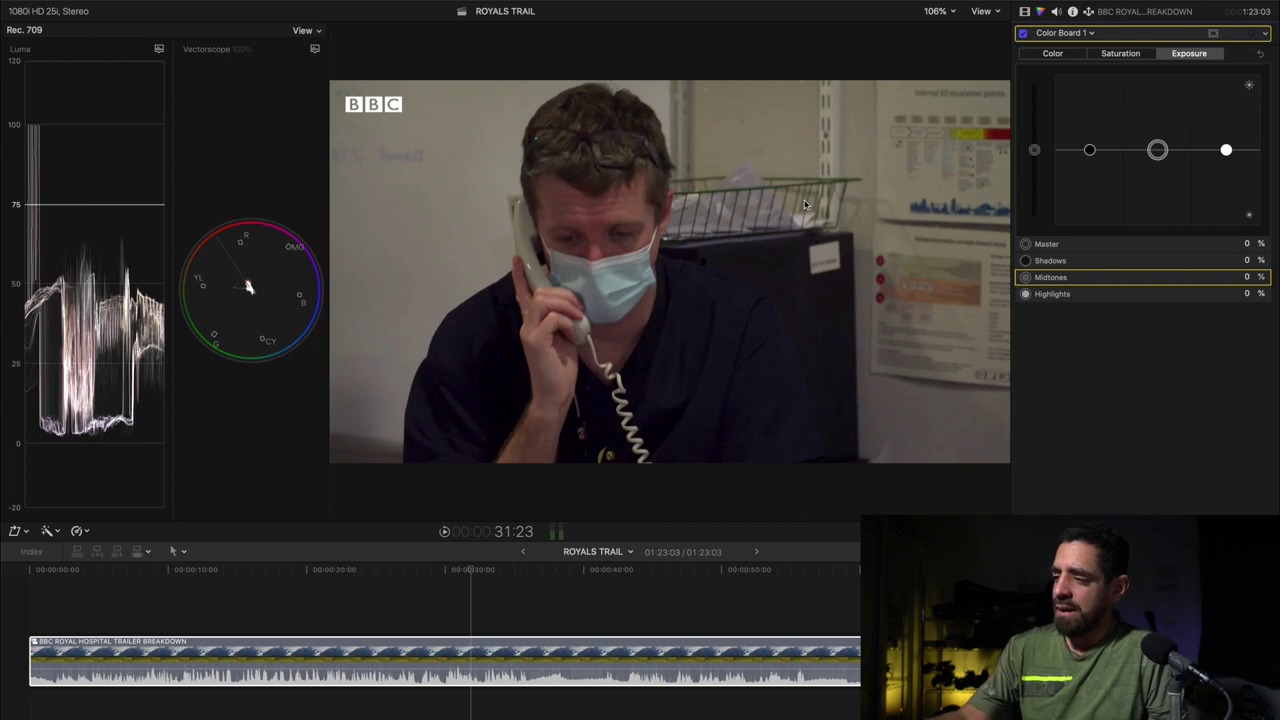
pyautogui.press('super+4')
pyautogui.press('space')
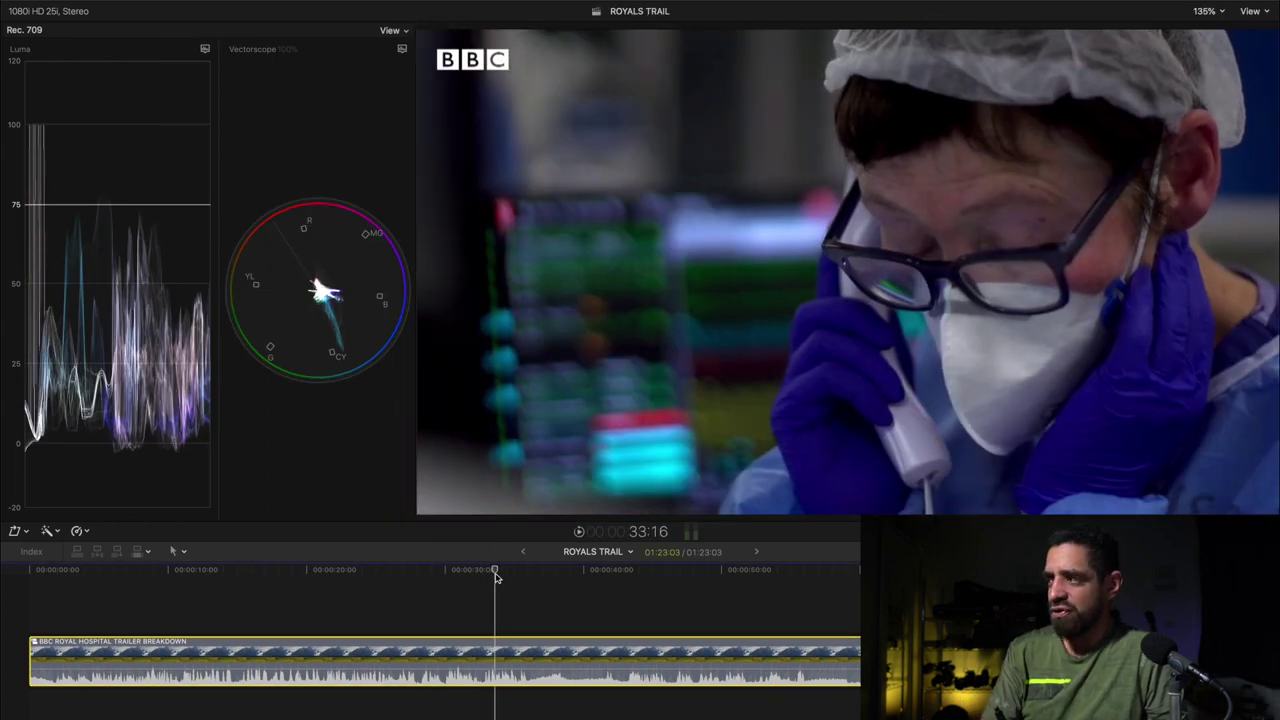
# Scrub back from about 32:23 to the masked man on the phone at 32:15
pyautogui.moveTo(496, 576); pyautogui.dragTo(483, 575)
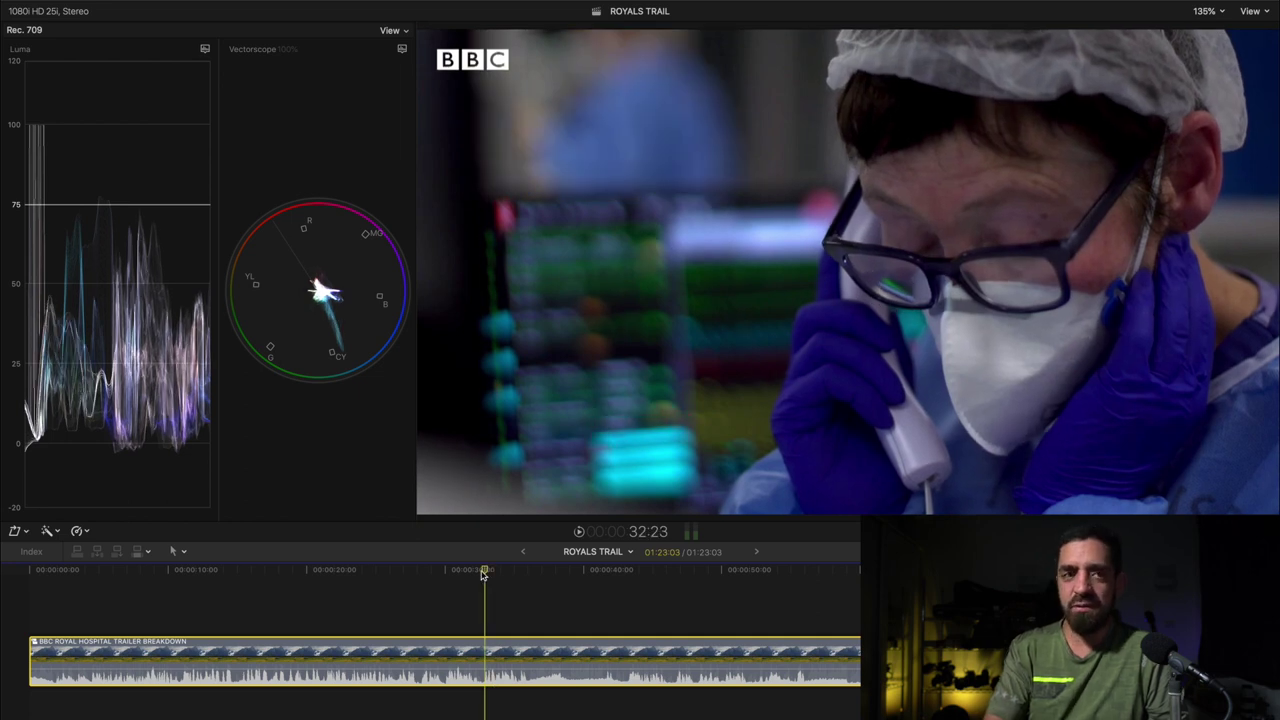
pyautogui.moveTo(483, 575); pyautogui.dragTo(480, 574)
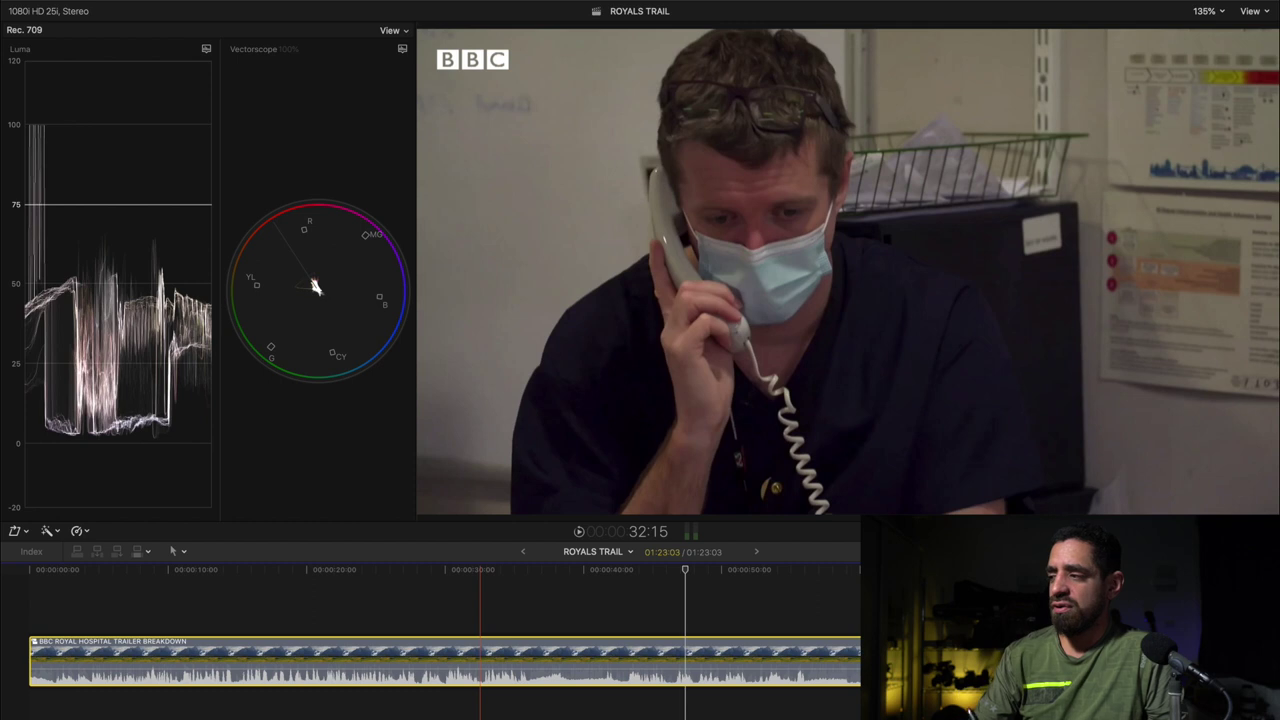
# Jump to the masked doctor at 45:02, circle his lanyard badge, and play the shot
pyautogui.click(784, 375)
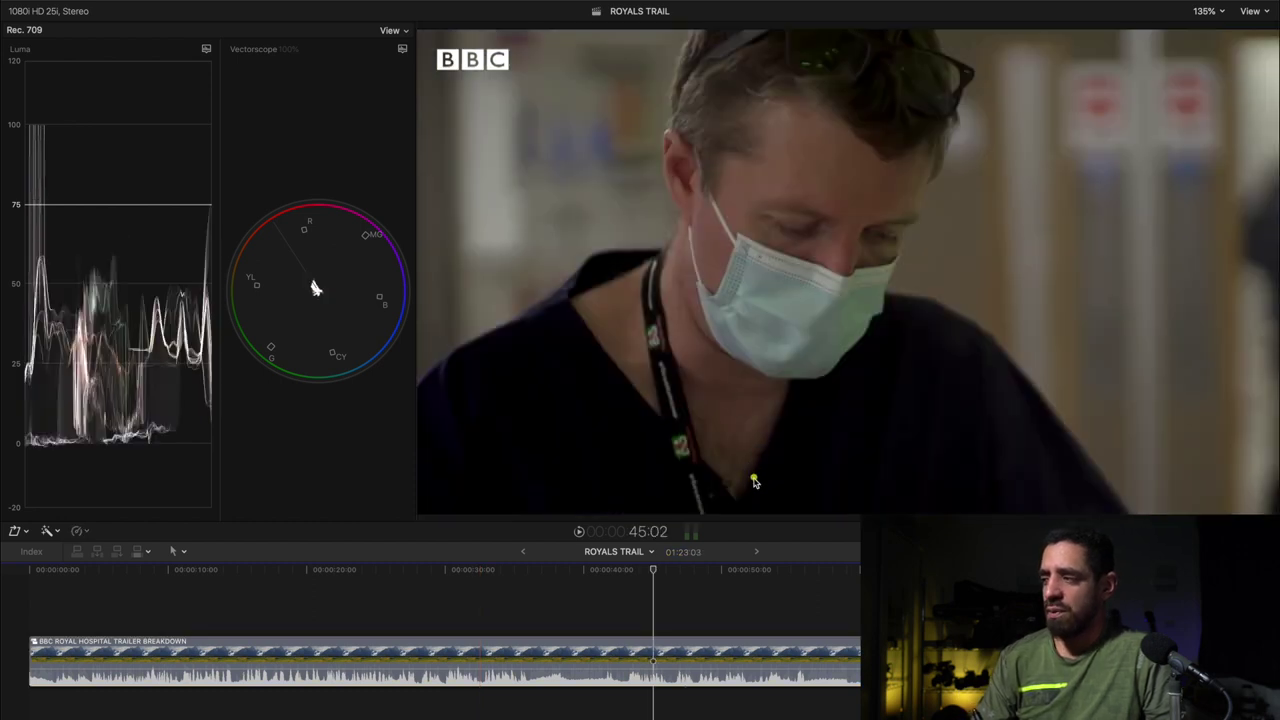
pyautogui.moveTo(676, 463); pyautogui.dragTo(696, 452)
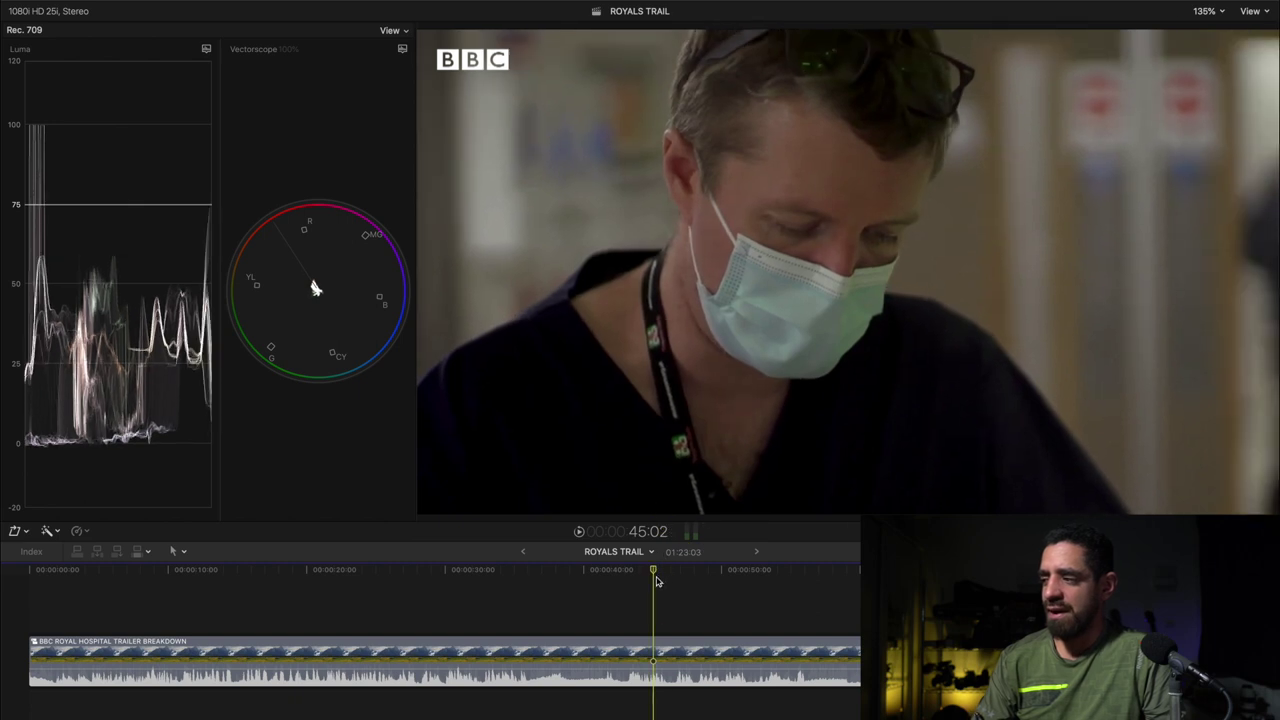
pyautogui.press('space')
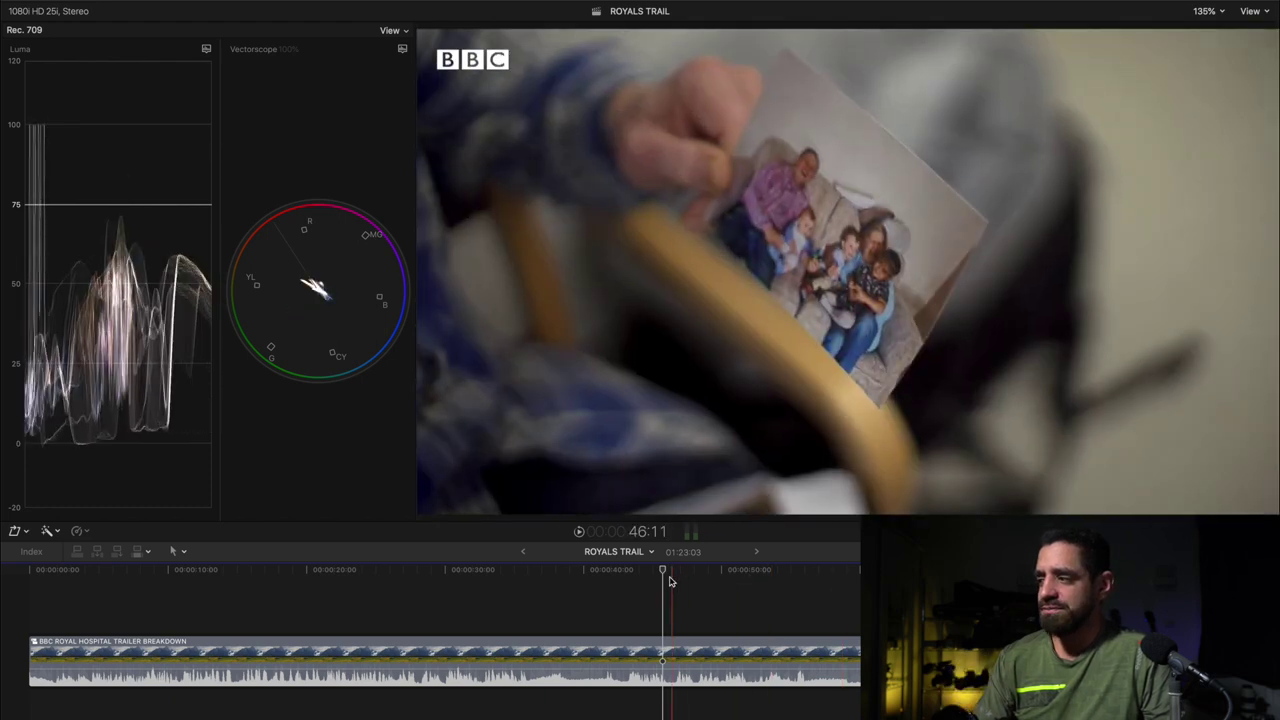
# Step from 45:16 to the hand holding the family photo, circle the photo, and replay it
pyautogui.click(661, 573)
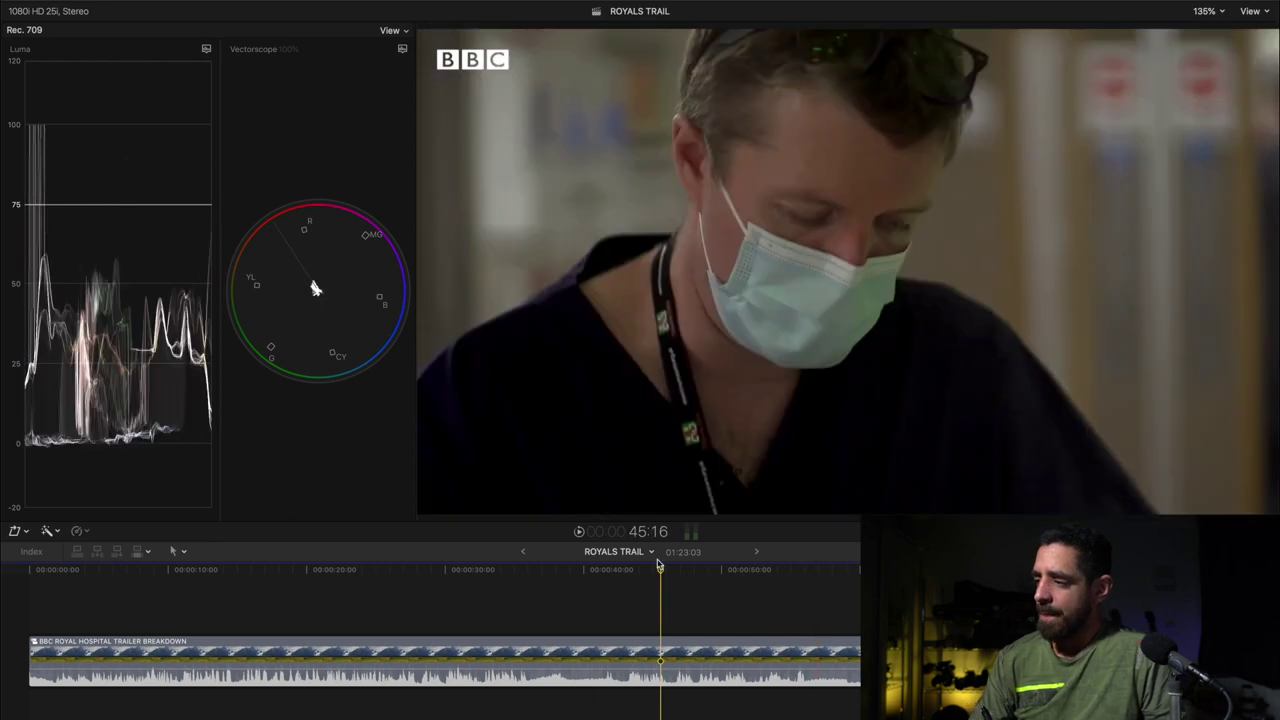
pyautogui.click(670, 573)
pyautogui.click(683, 573)
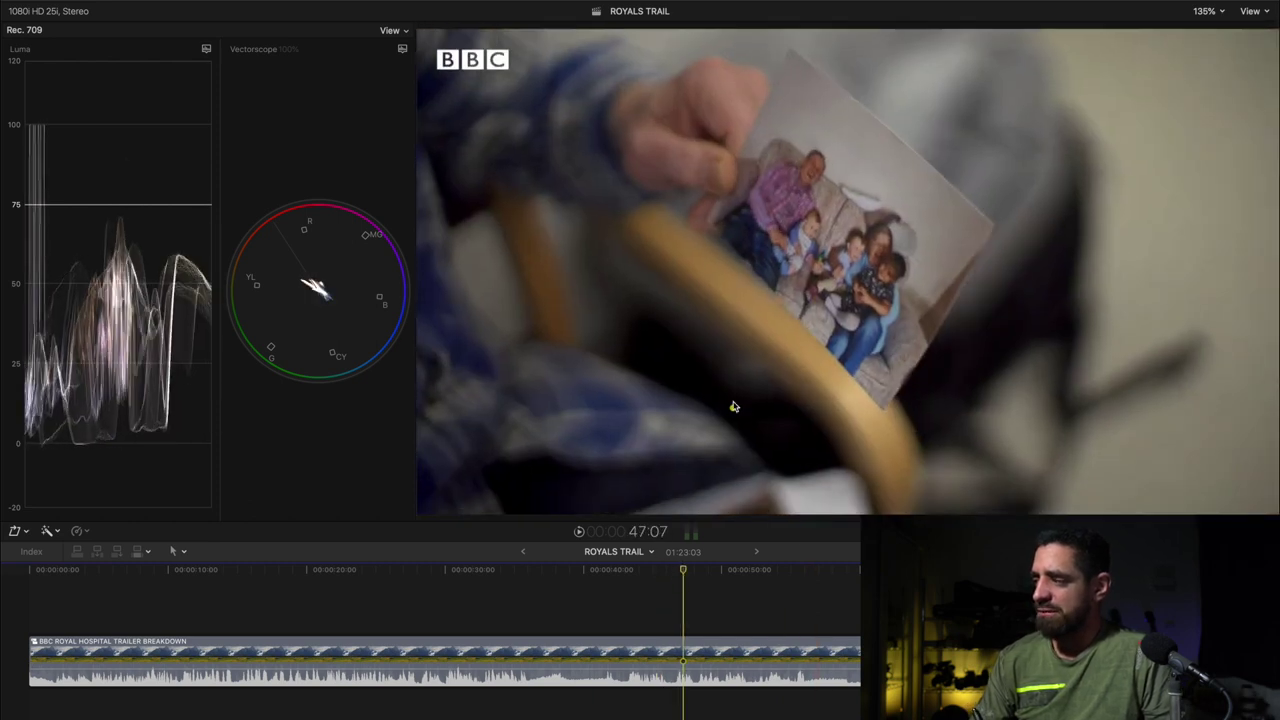
pyautogui.moveTo(737, 362)
pyautogui.mouseDown()
pyautogui.moveTo(1049, 280)
pyautogui.moveTo(952, 340)
pyautogui.mouseUp()
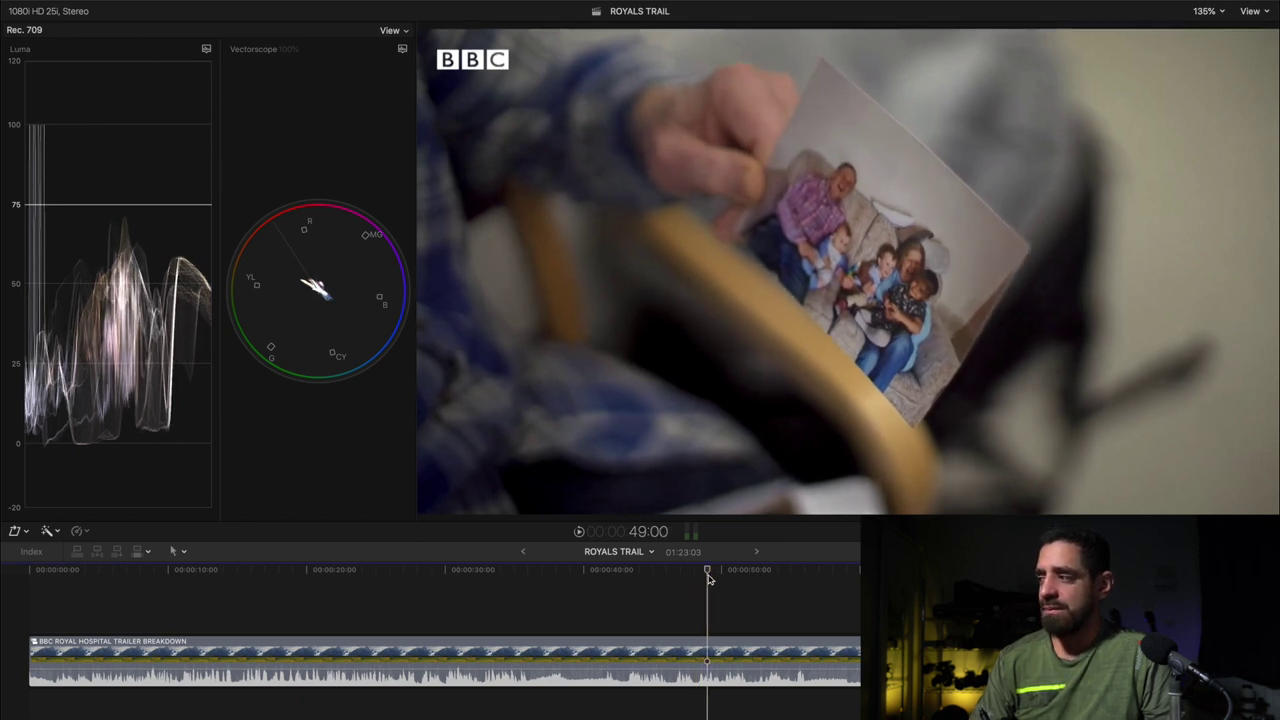
pyautogui.hotkey('shift', '?')
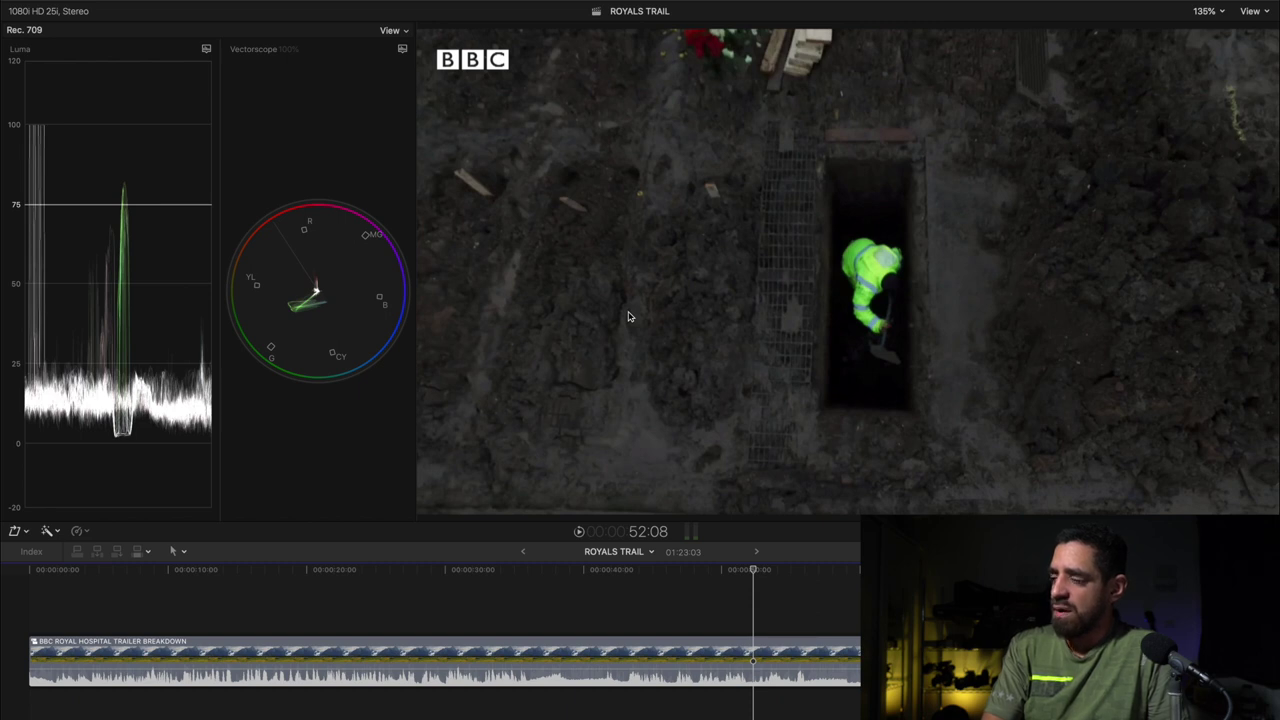
# Play the grave-digging shot, circle the worker, step back to 51:19, and play on to the sunset patient
pyautogui.press('space')
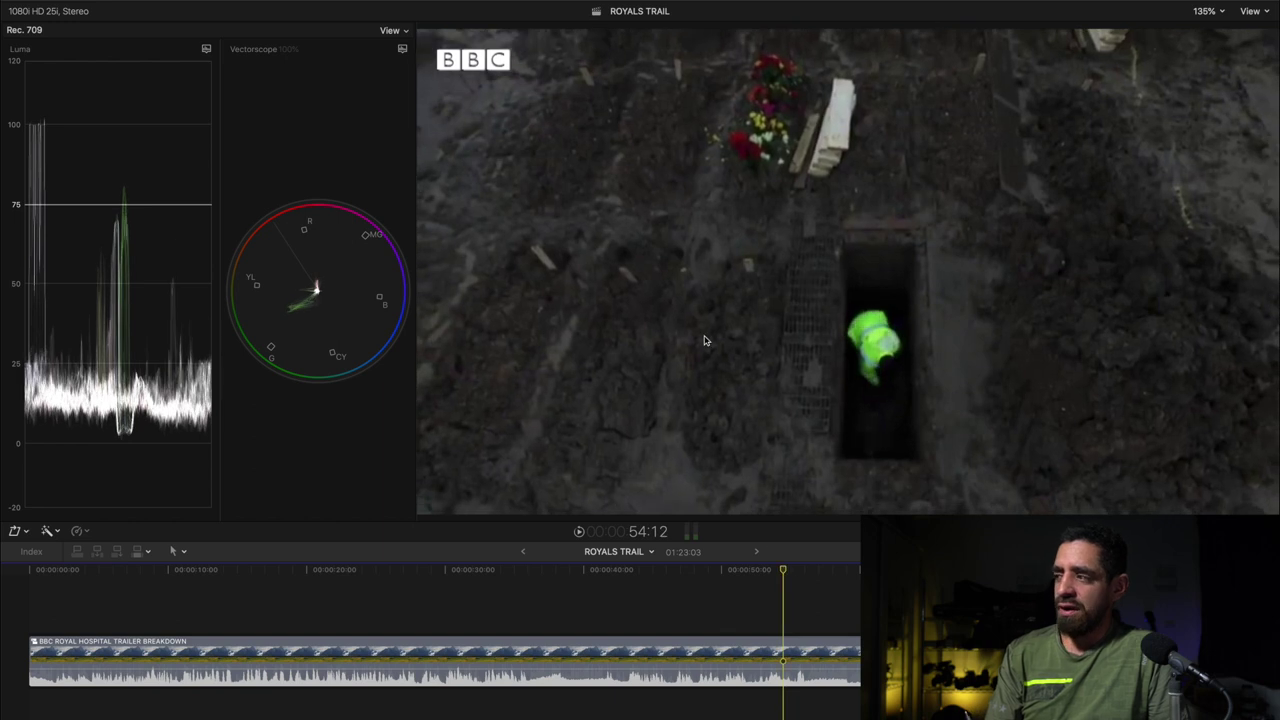
pyautogui.moveTo(830, 410)
pyautogui.mouseDown()
pyautogui.moveTo(789, 400)
pyautogui.moveTo(940, 407)
pyautogui.mouseUp()
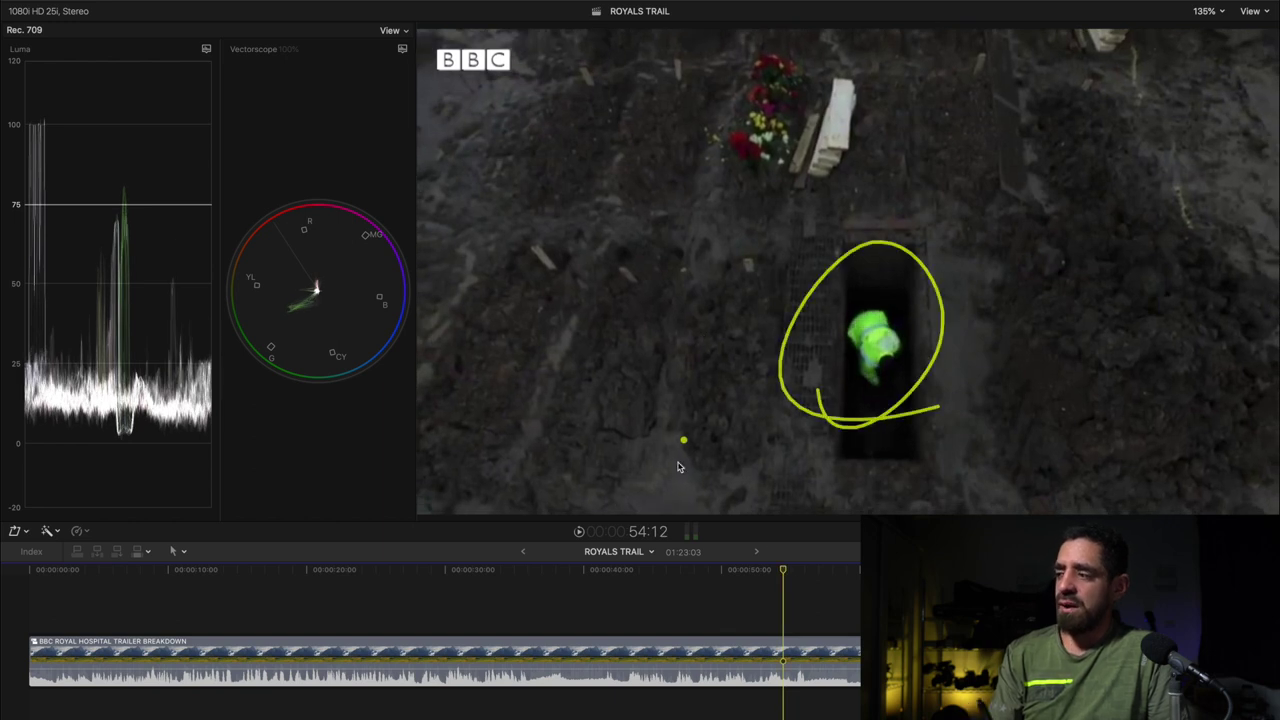
pyautogui.moveTo(762, 565)
pyautogui.mouseDown()
pyautogui.moveTo(776, 572)
pyautogui.moveTo(757, 570)
pyautogui.mouseUp()
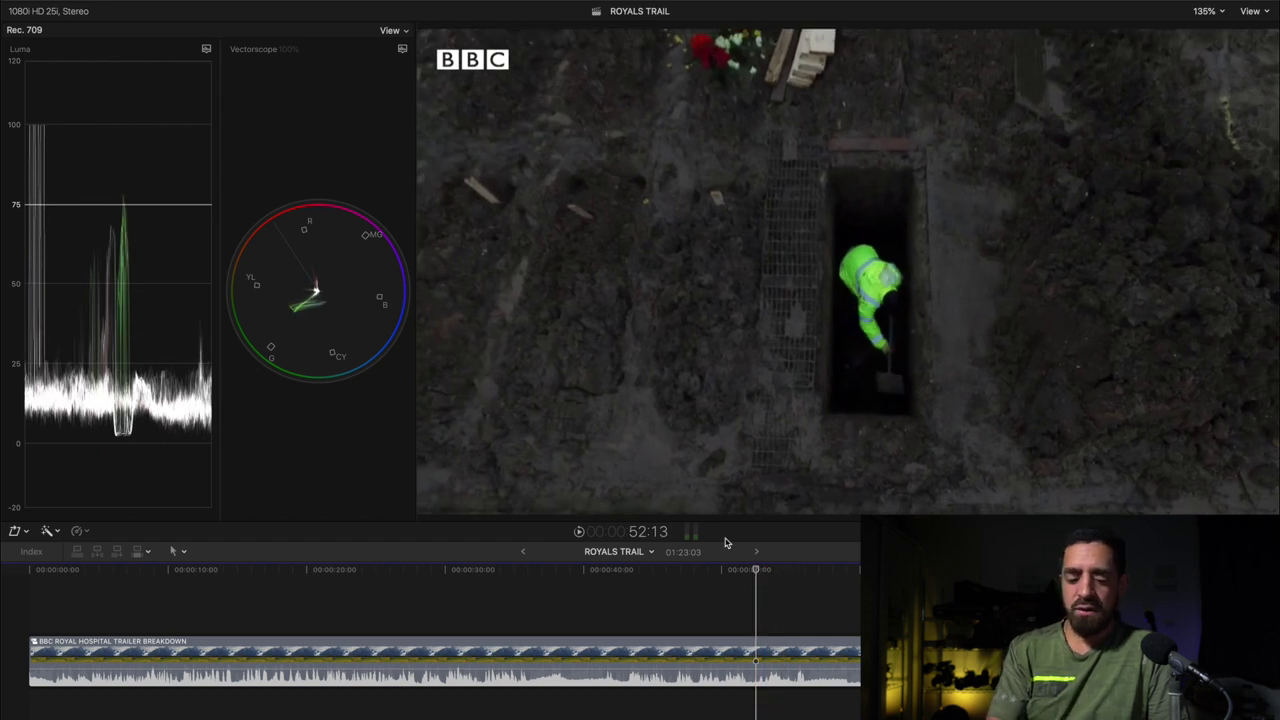
pyautogui.press('j')
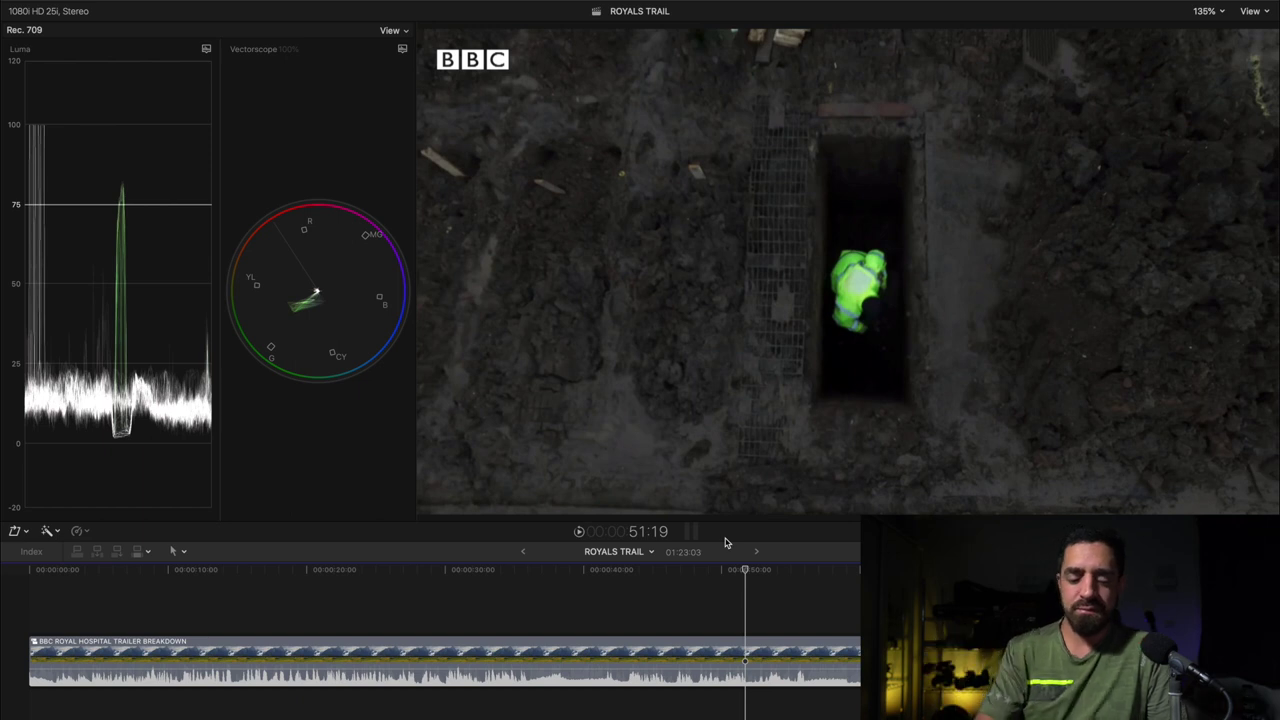
pyautogui.press('space')
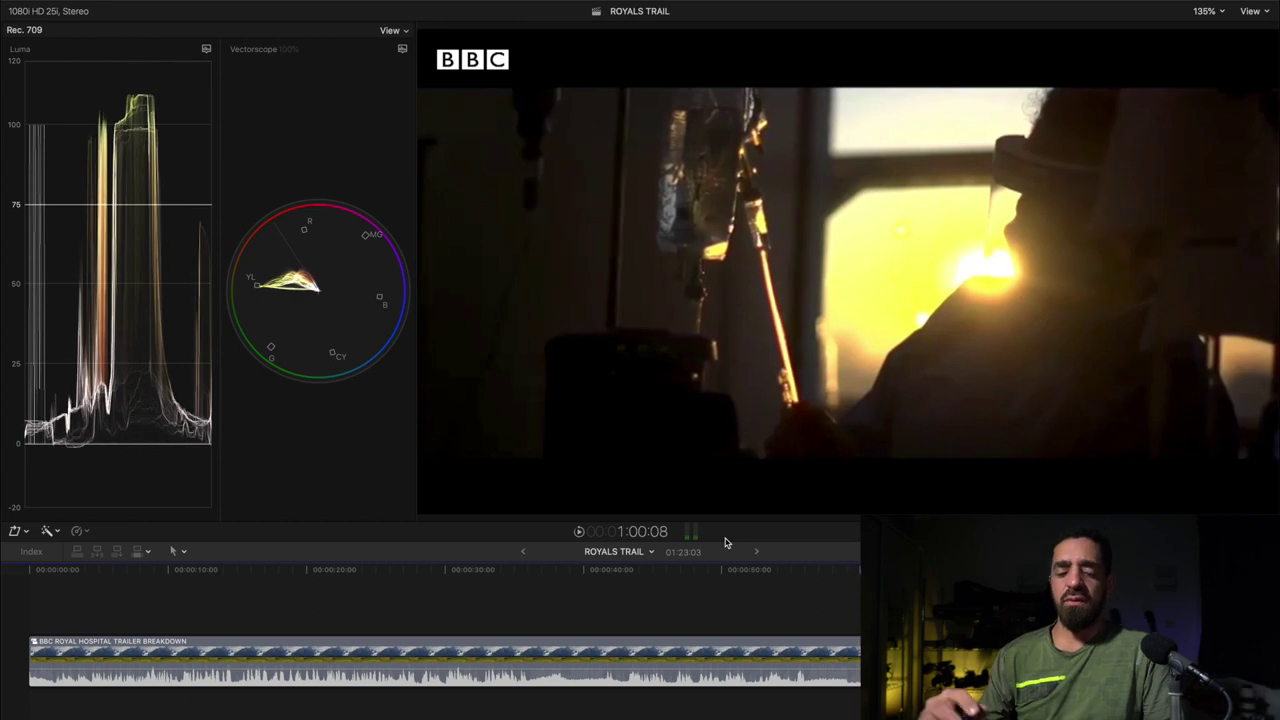
# Return to the wide cemetery shot, circle it, then circle the sun behind the silhouetted patient
pyautogui.press('j')
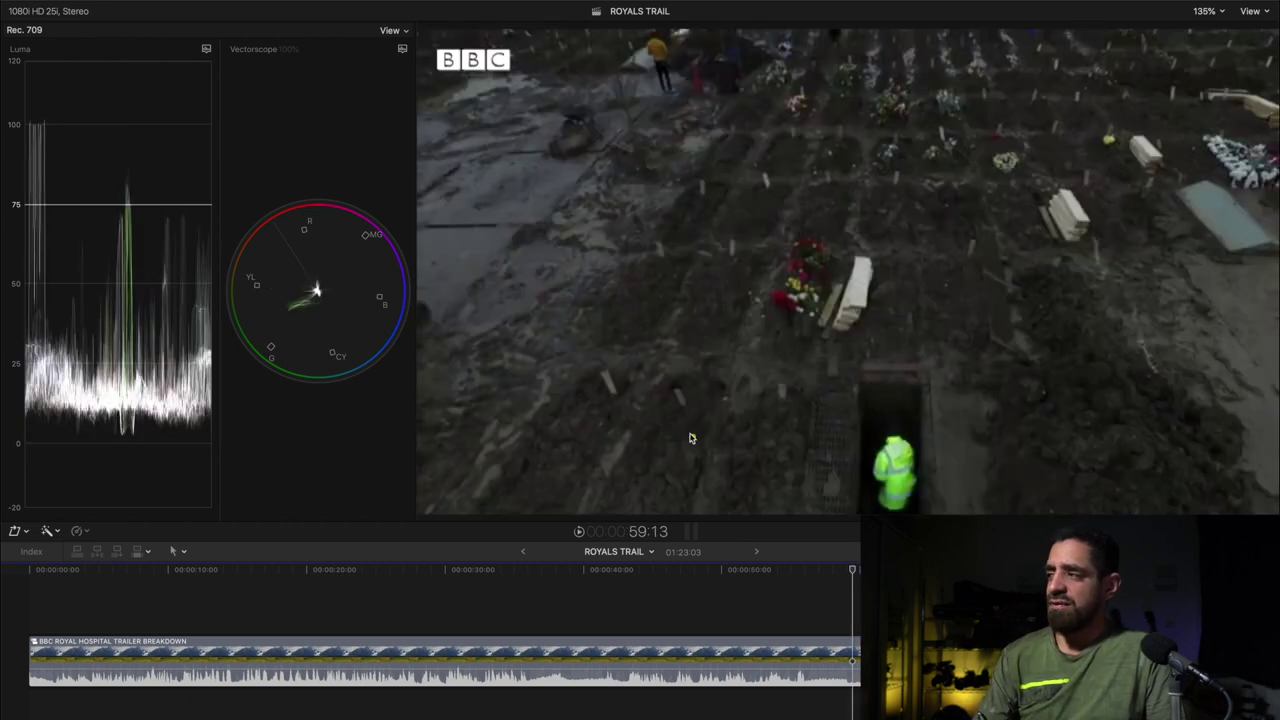
pyautogui.moveTo(510, 428)
pyautogui.mouseDown()
pyautogui.moveTo(755, 531)
pyautogui.moveTo(1276, 356)
pyautogui.moveTo(497, 327)
pyautogui.moveTo(822, 511)
pyautogui.moveTo(824, 360)
pyautogui.moveTo(812, 419)
pyautogui.mouseUp()
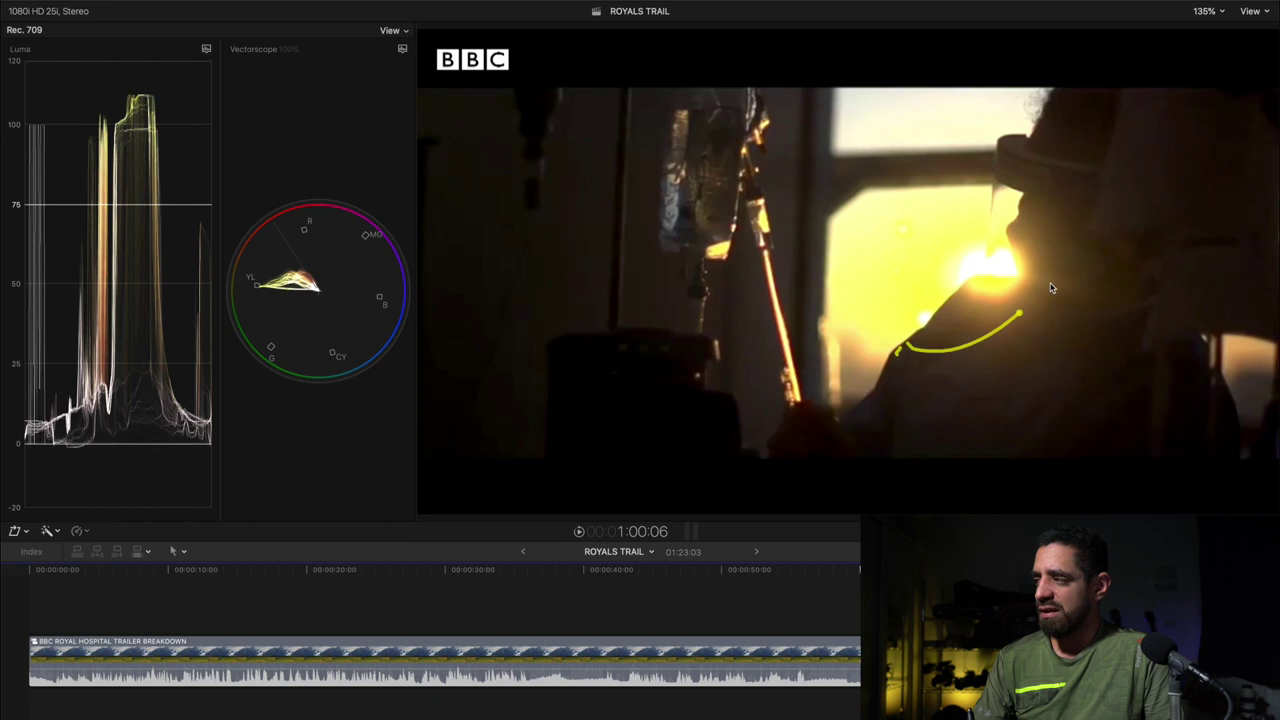
pyautogui.moveTo(1050, 288); pyautogui.dragTo(900, 355)
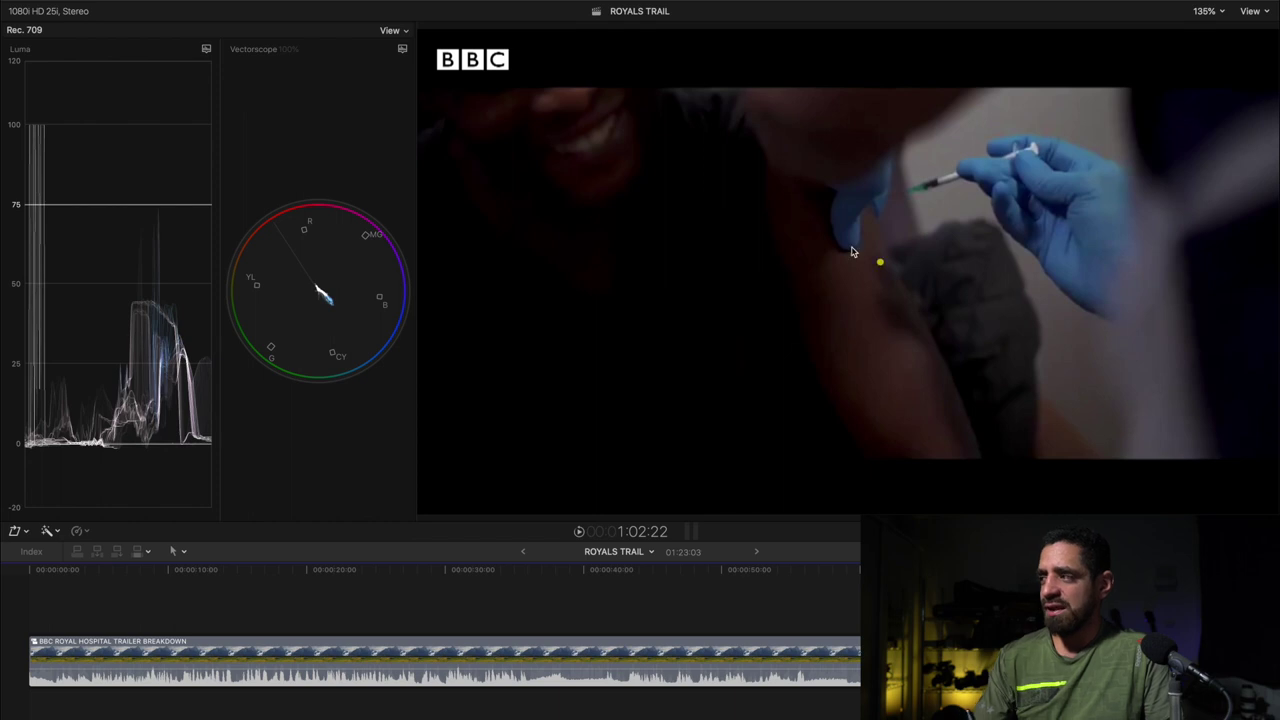
# Circle the gloved hand with the syringe and the smiling patient's face, then clear and resume playback
pyautogui.moveTo(800, 243)
pyautogui.mouseDown()
pyautogui.moveTo(1140, 172)
pyautogui.moveTo(938, 305)
pyautogui.mouseUp()
pyautogui.moveTo(535, 229); pyautogui.dragTo(683, 244)
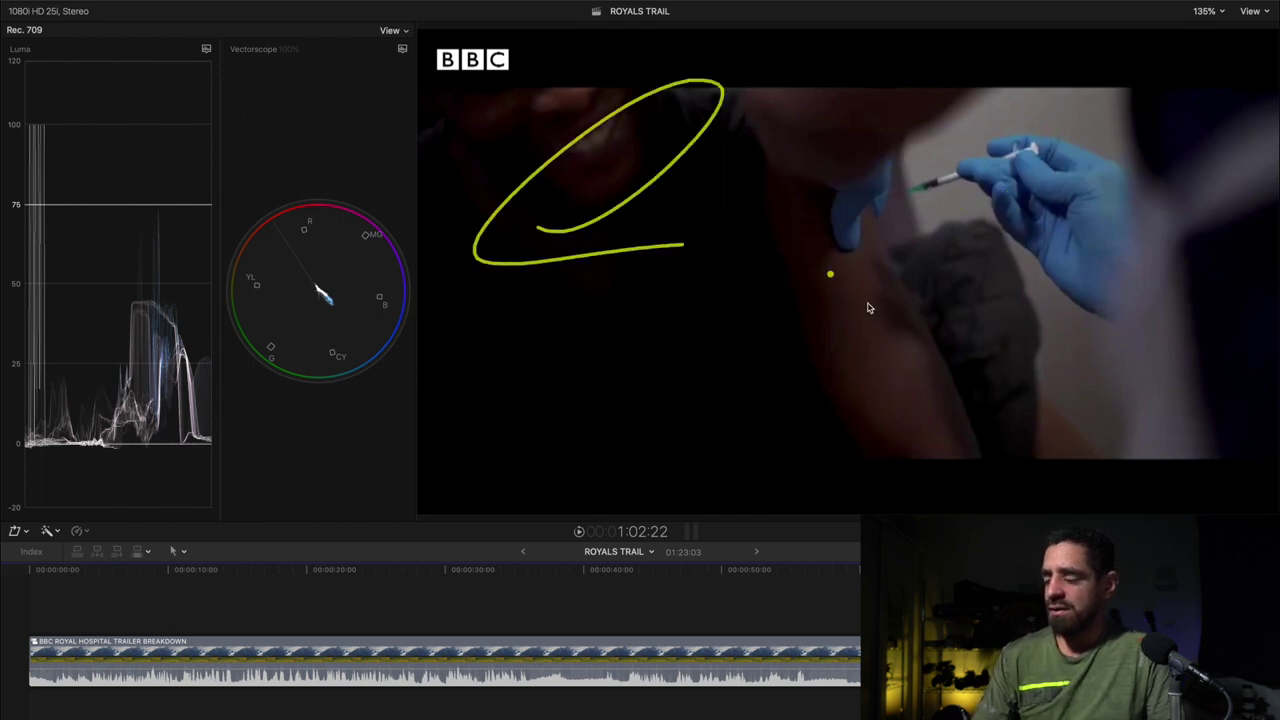
pyautogui.press('space')
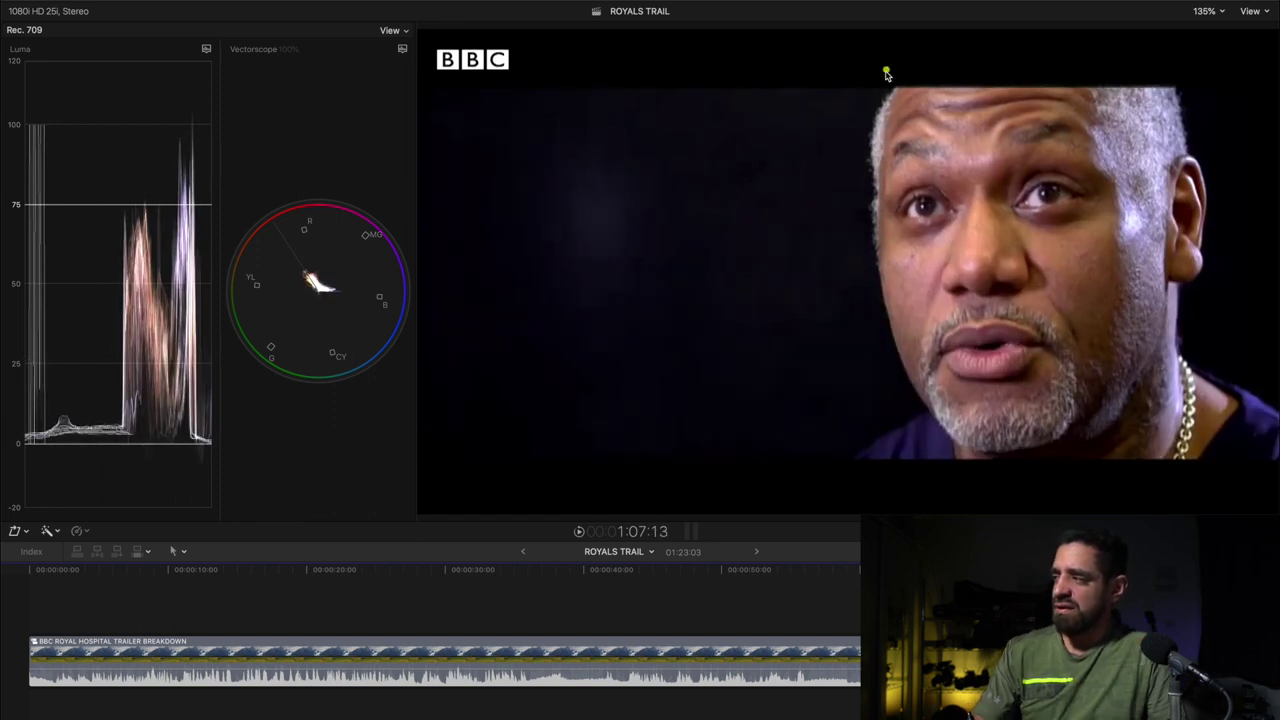
# Sketch the light source above the interviewee and trace the head and background edges, then clear the strokes
pyautogui.moveTo(790, 72); pyautogui.dragTo(684, 84)
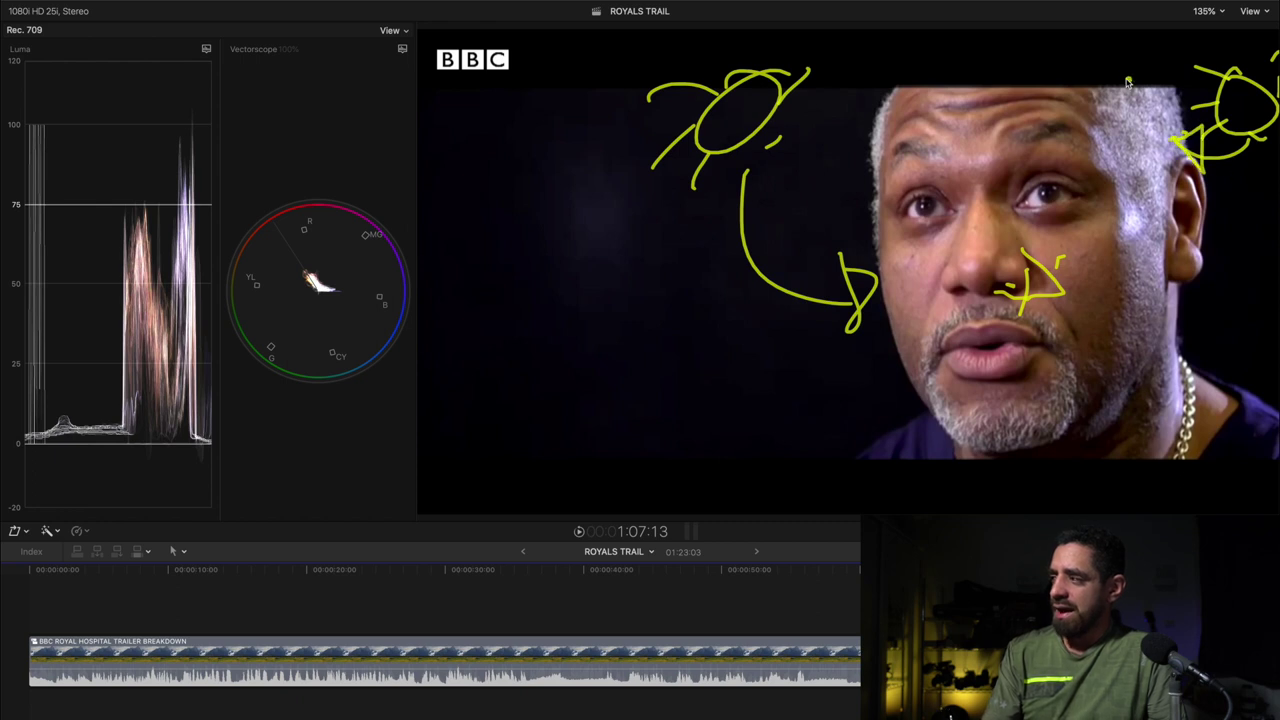
pyautogui.moveTo(1065, 445)
pyautogui.mouseDown()
pyautogui.moveTo(1171, 343)
pyautogui.moveTo(1193, 153)
pyautogui.mouseUp()
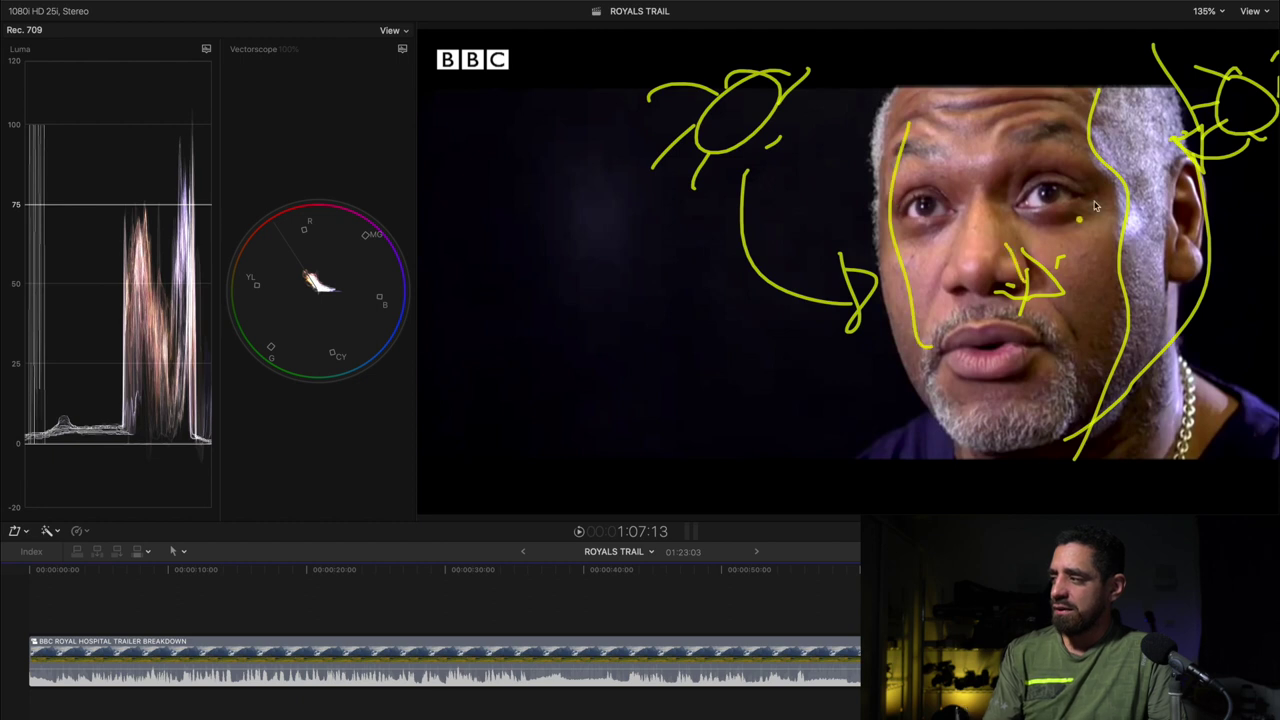
pyautogui.moveTo(1140, 76); pyautogui.dragTo(1115, 377)
pyautogui.moveTo(590, 87); pyautogui.dragTo(480, 390)
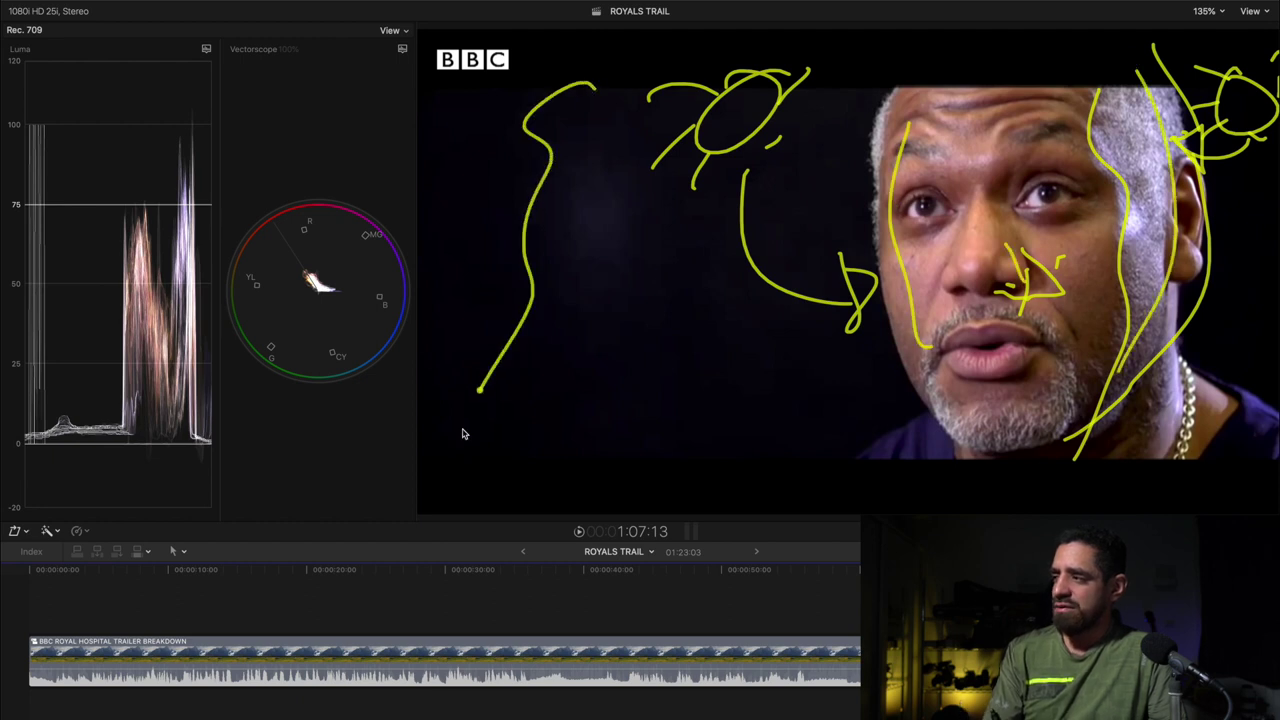
pyautogui.moveTo(735, 347); pyautogui.dragTo(910, 421)
pyautogui.moveTo(1238, 315); pyautogui.dragTo(1262, 78)
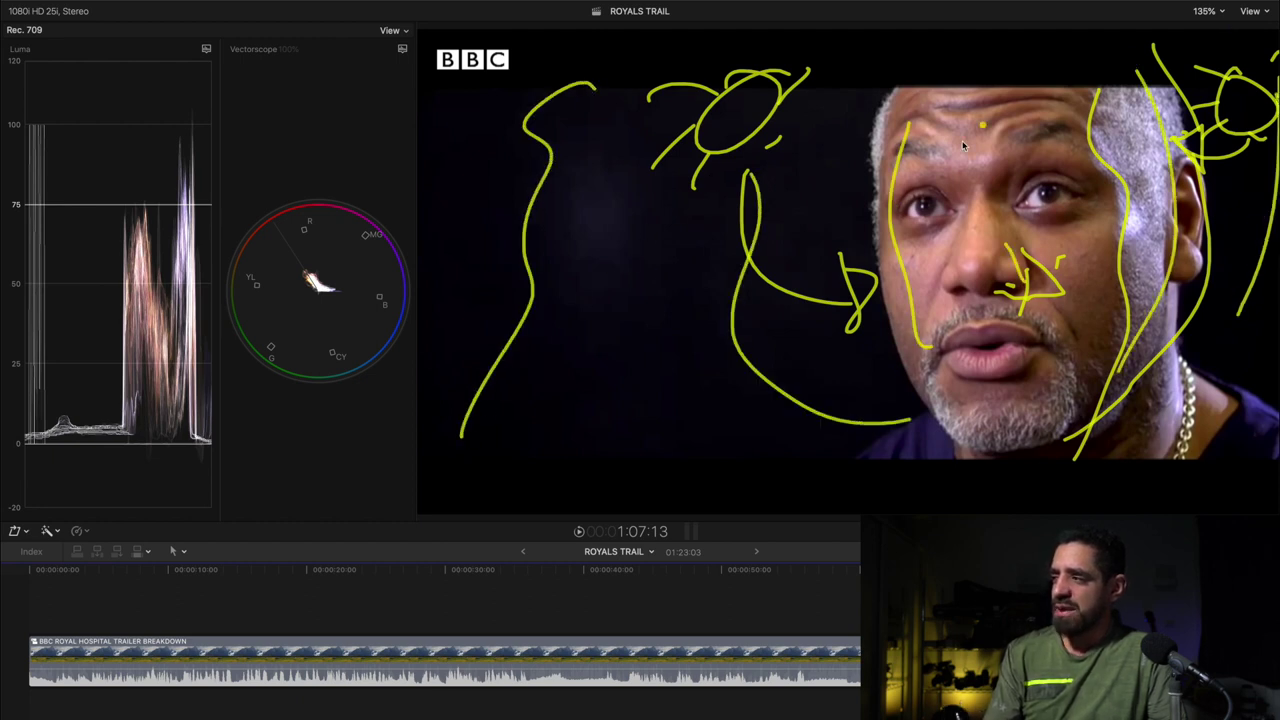
pyautogui.press('Escape')
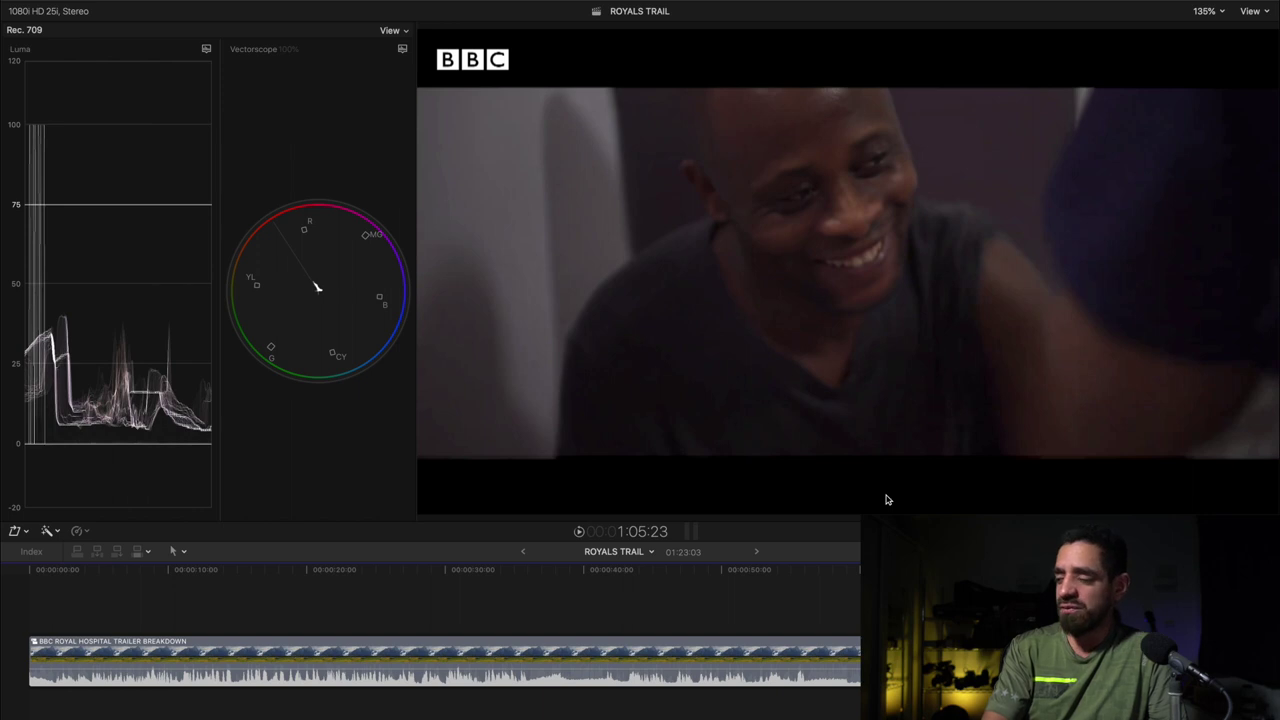
# Play to the THIS WEEK ON BBC NEWS end card, then replay briefly from the opening skyline
pyautogui.press('space')
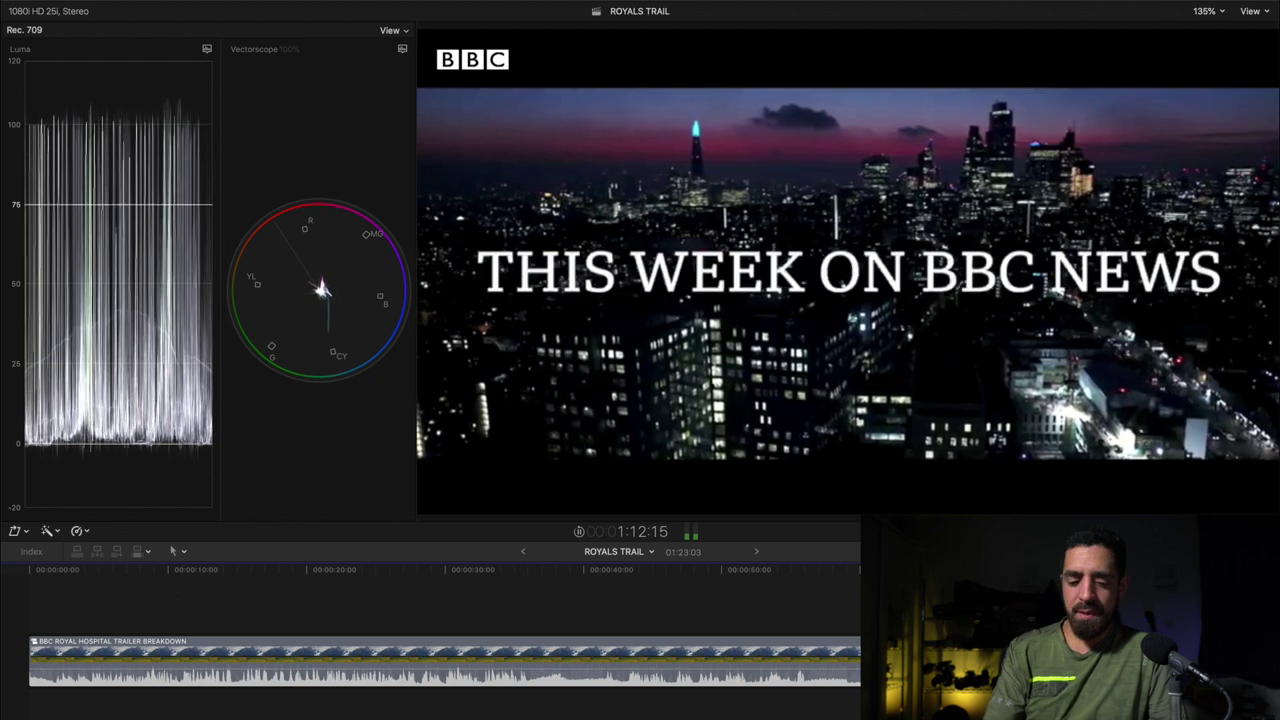
pyautogui.press('space')
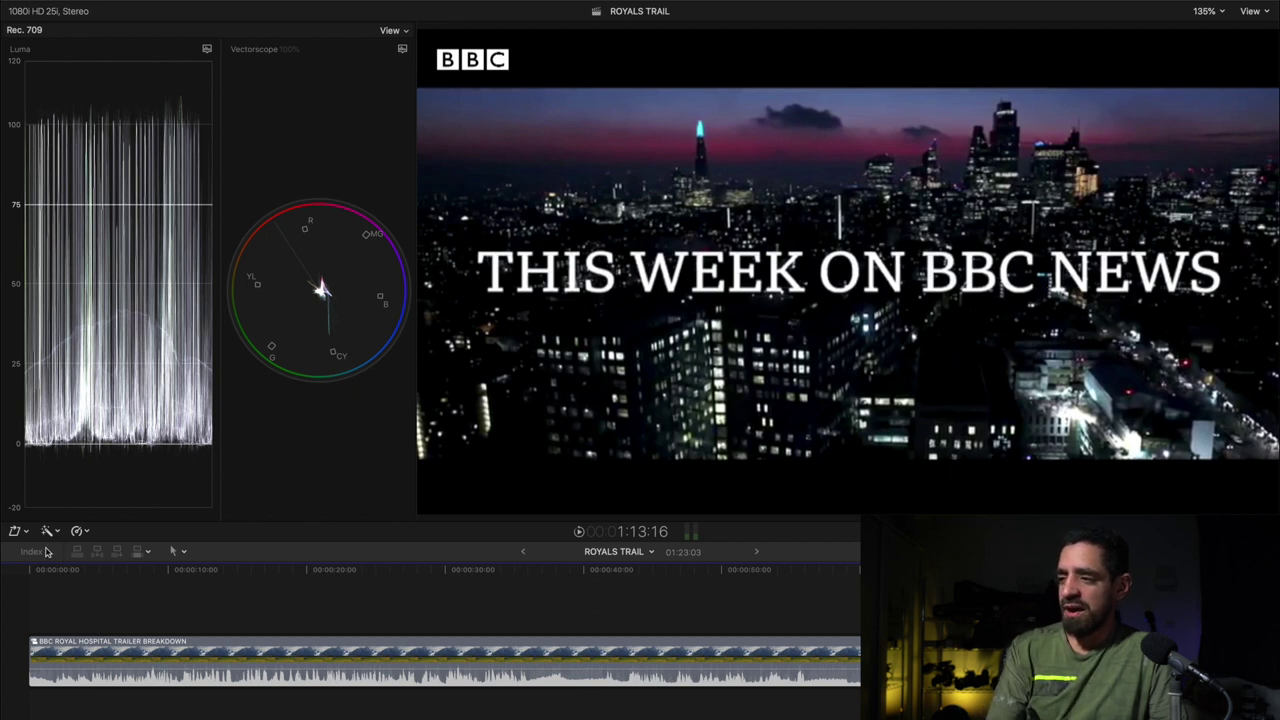
pyautogui.press('Home')
pyautogui.press('space')
pyautogui.press('space')
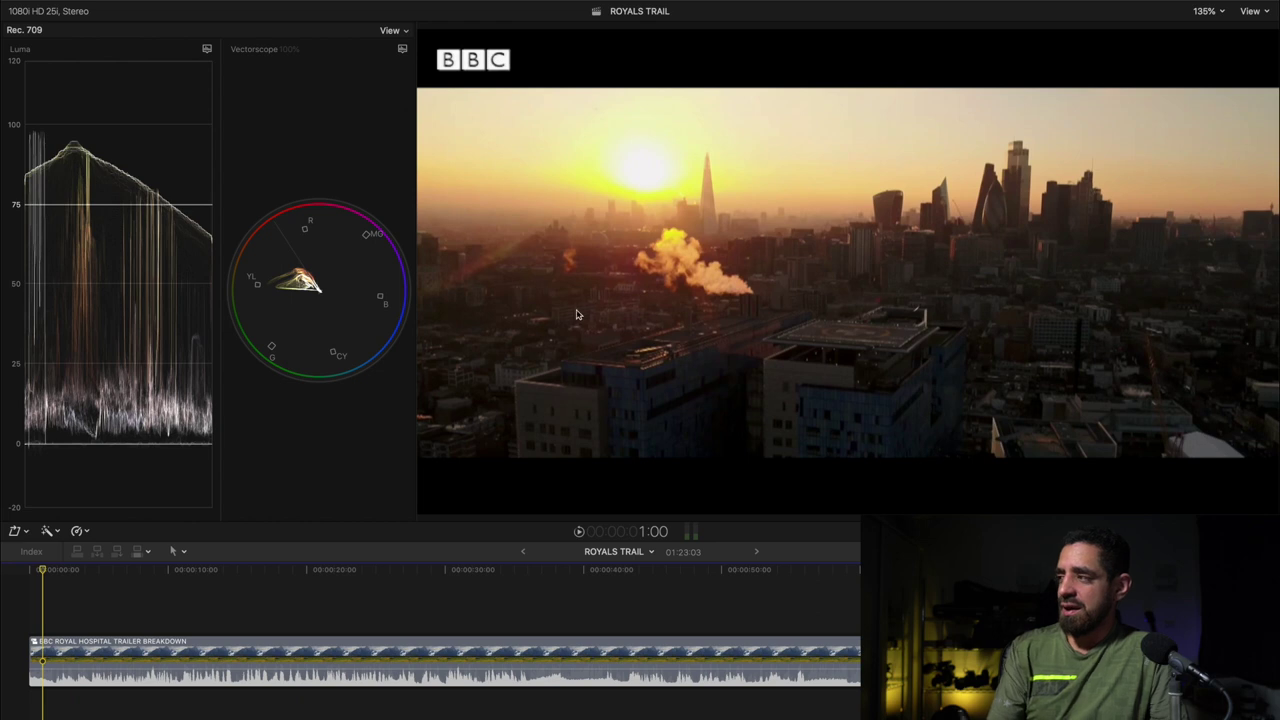